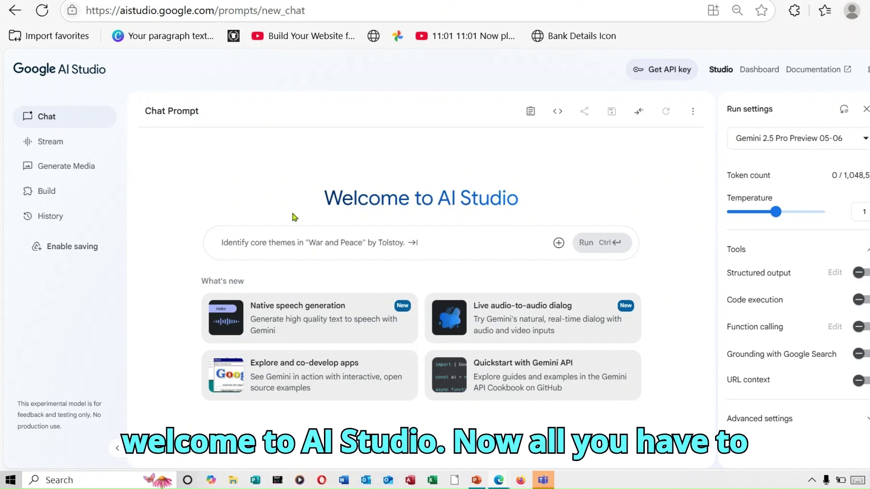
# - Run a prompt asking for 7 profitable T-shirt niches to start right now in 2025, based on current trends, seasonality, and social media virality
pyautogui.rightClick(222, 242)
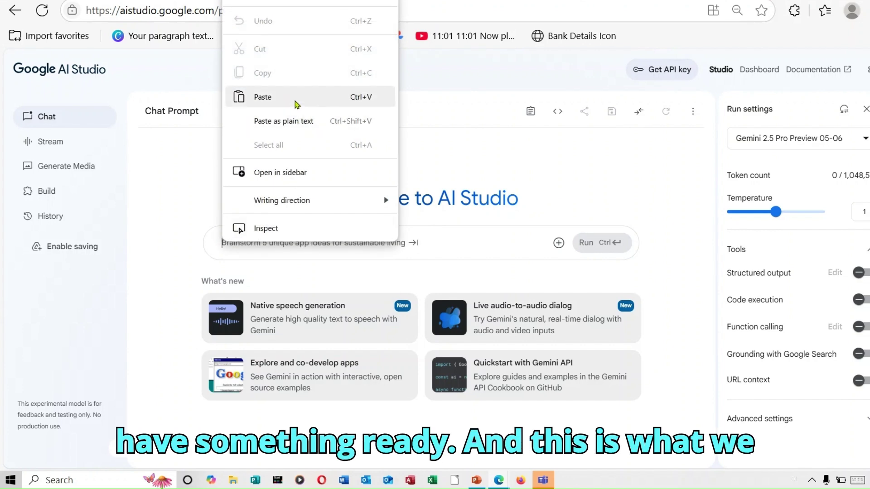
pyautogui.click(263, 97)
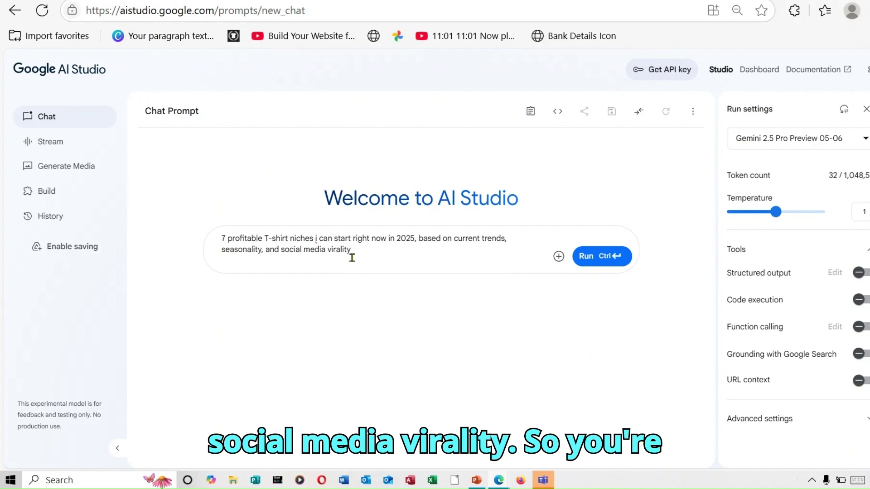
pyautogui.click(600, 261)
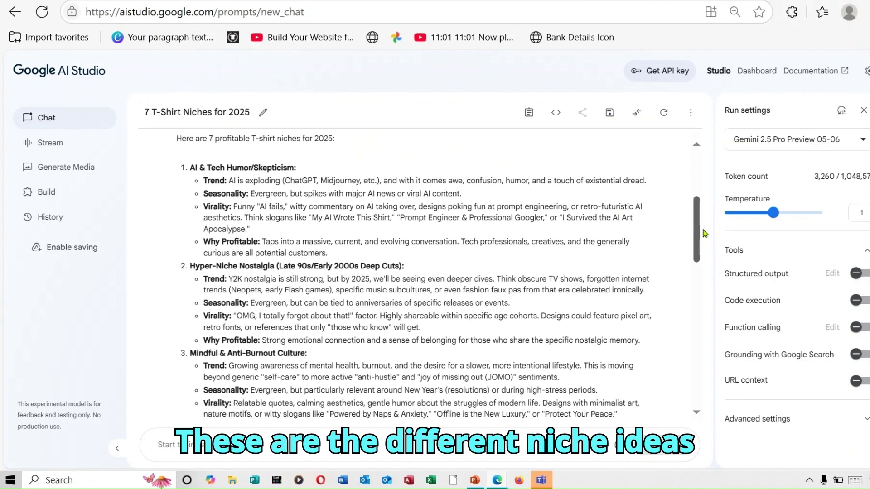
# - Read through the generated T-shirt niche ideas and the key success factors in the response
pyautogui.scroll(-1, 705, 234)
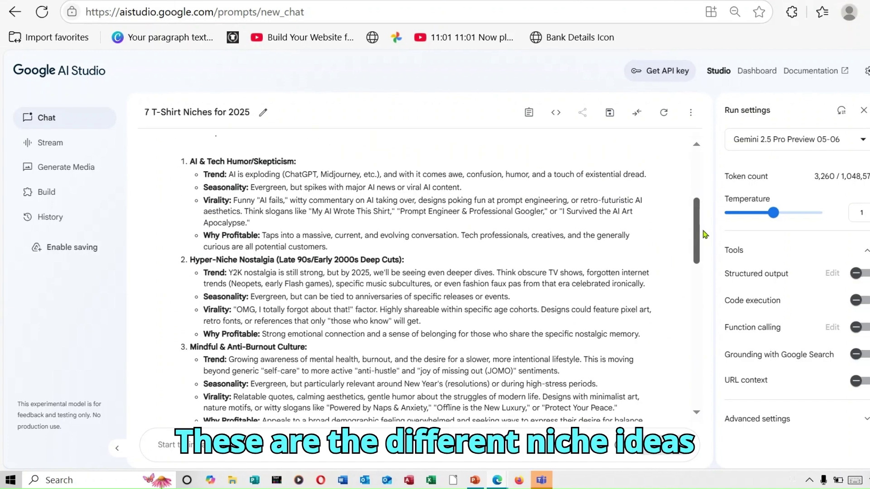
pyautogui.scroll(-4, 704, 235)
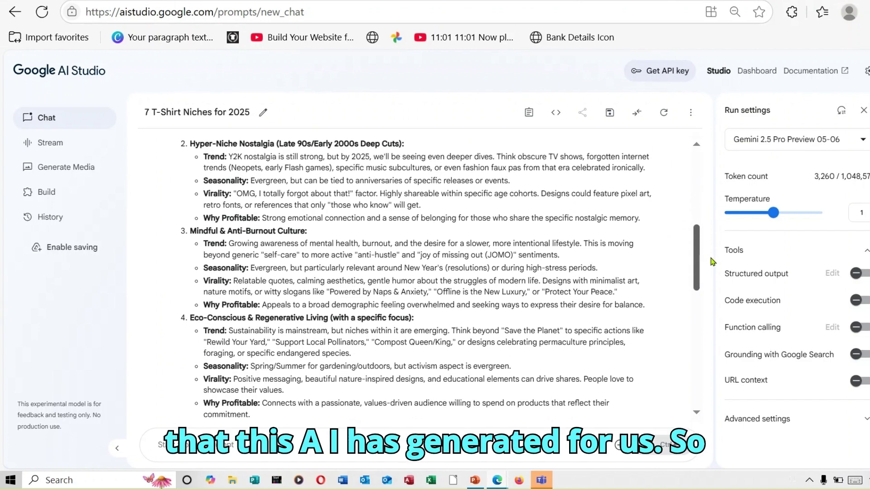
pyautogui.scroll(-4, 713, 275)
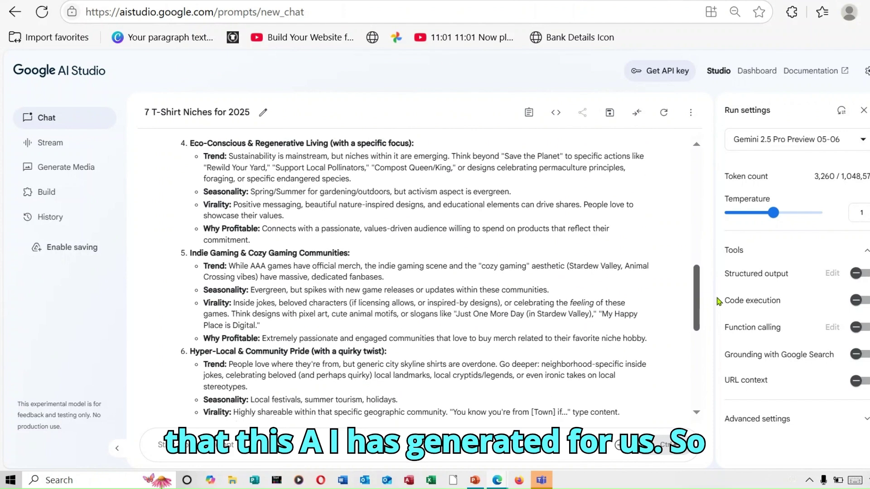
pyautogui.scroll(-6, 718, 308)
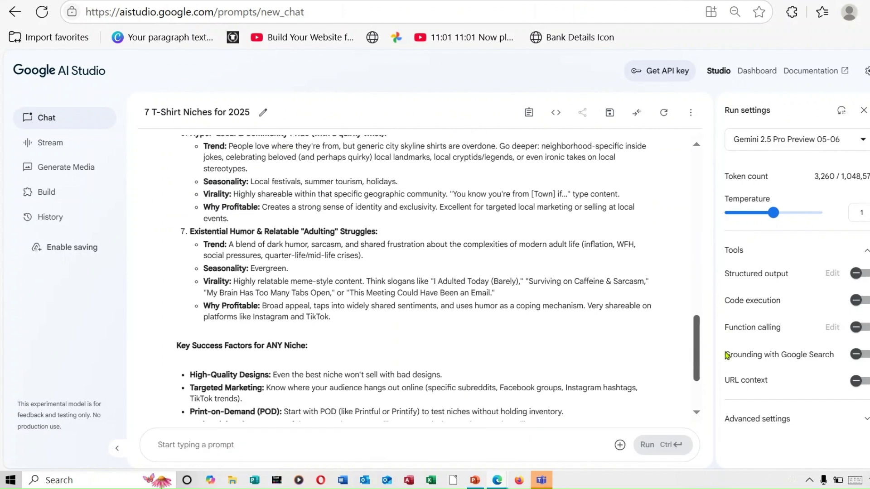
pyautogui.scroll(-2, 724, 360)
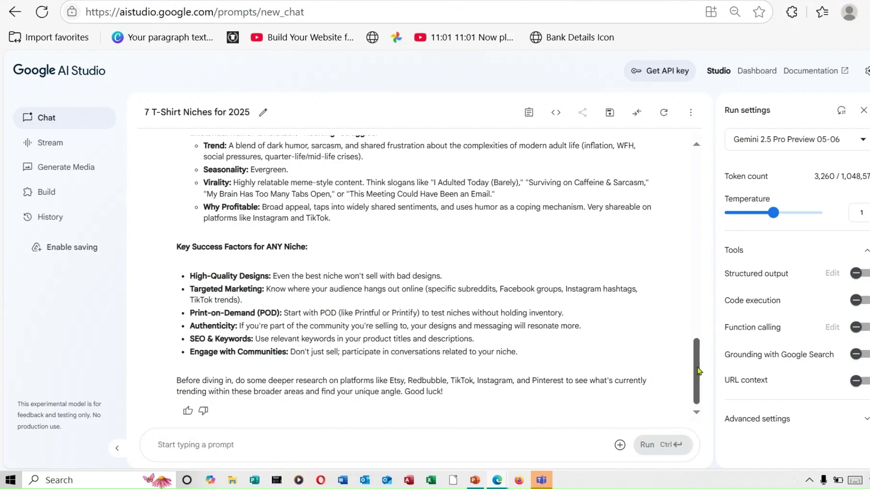
pyautogui.moveTo(698, 370); pyautogui.dragTo(694, 202)
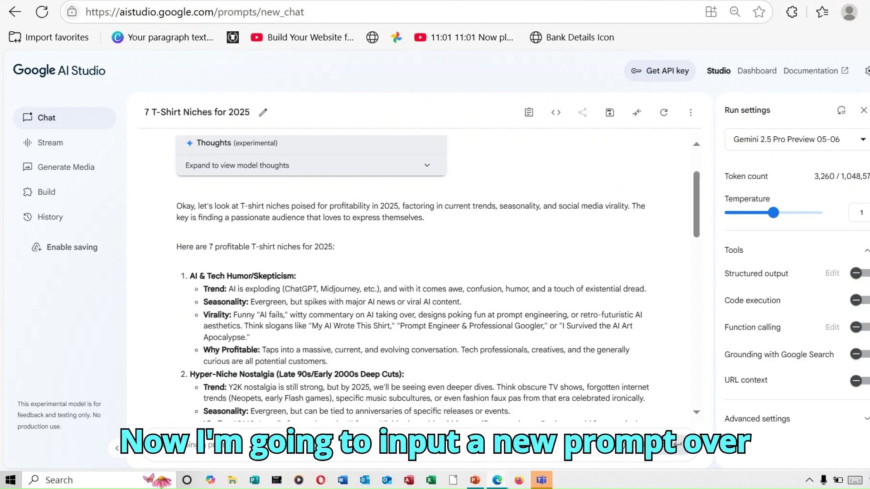
# - Run a follow-up prompt saying you like idea #1 and asking for 10 t-shirt text ideas, including text to image prompts
pyautogui.rightClick(248, 450)
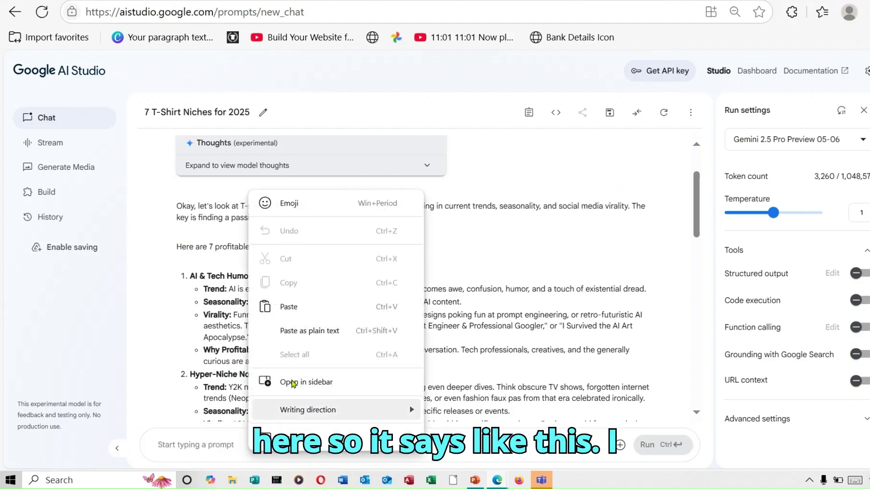
pyautogui.click(288, 307)
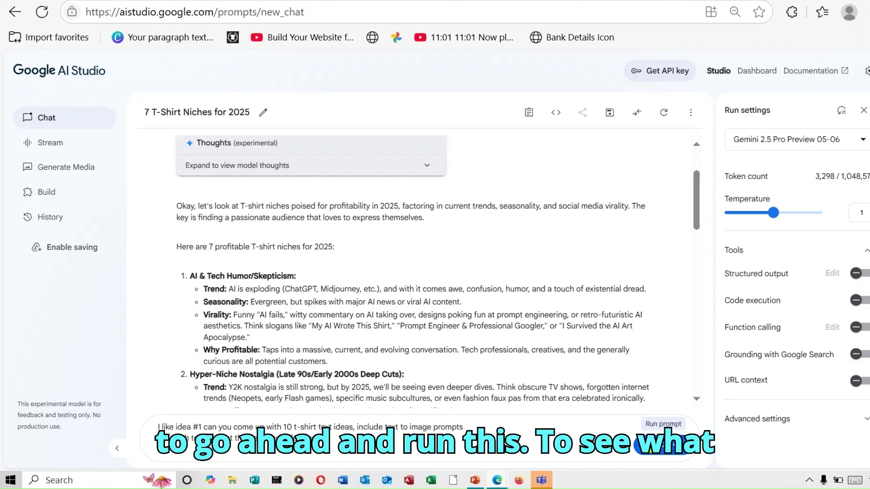
pyautogui.click(664, 446)
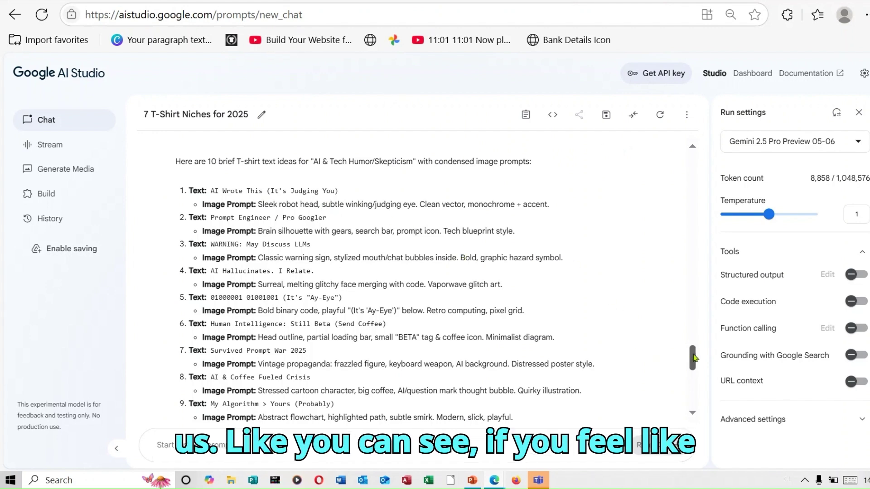
# - Compare the brief T-shirt text ideas with image prompts against the shorter text-only slogan list
pyautogui.moveTo(693, 358); pyautogui.dragTo(697, 361)
pyautogui.scroll(1, 698, 361)
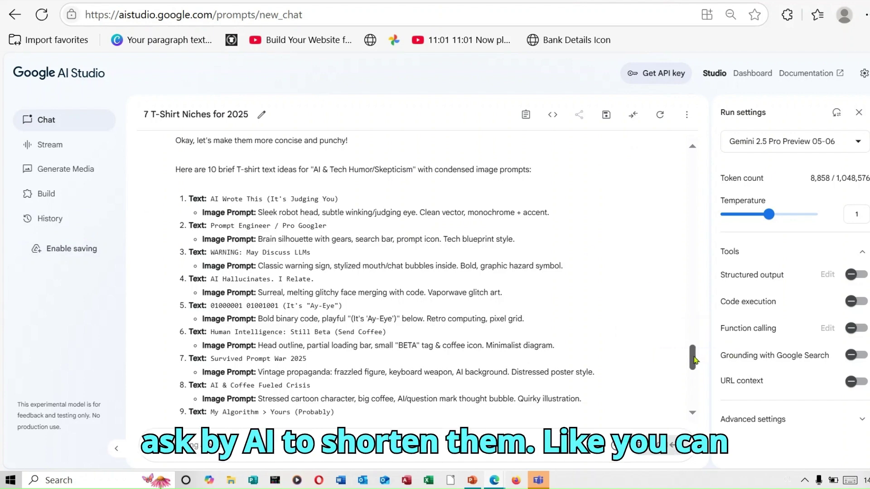
pyautogui.scroll(-5, 730, 362)
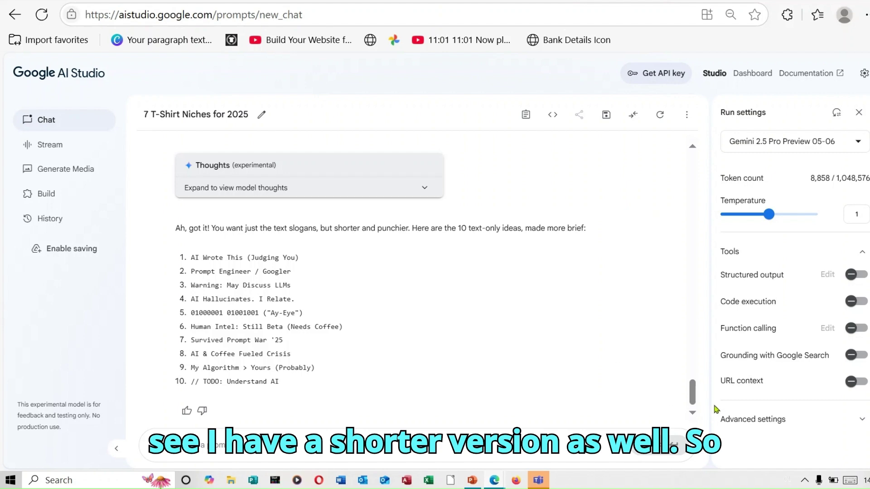
pyautogui.scroll(4, 701, 373)
pyautogui.scroll(-5, 700, 372)
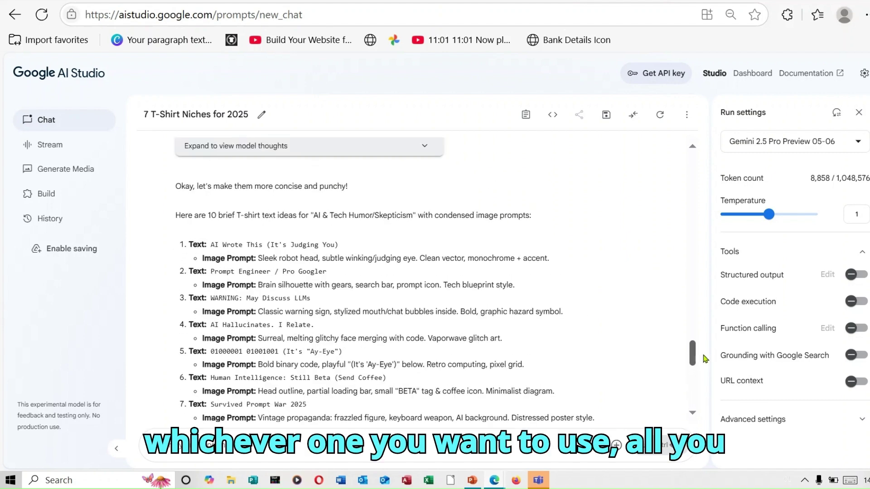
pyautogui.scroll(-1, 705, 362)
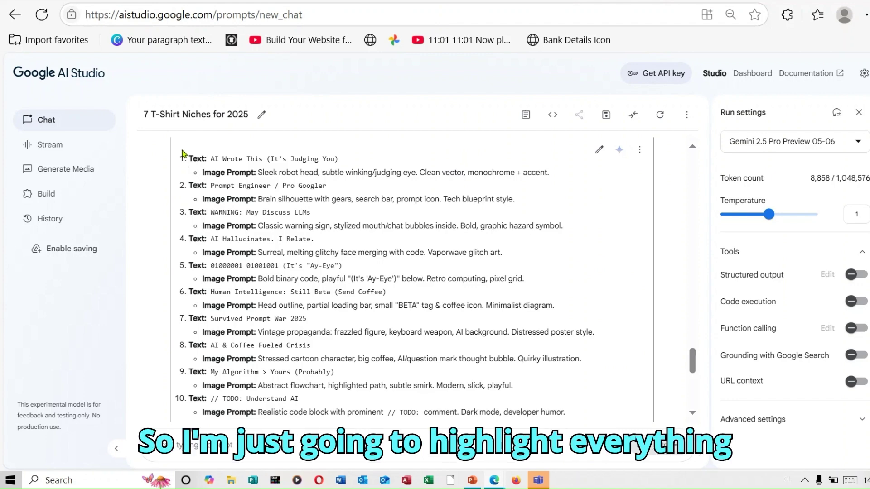
# - Copy the numbered T-shirt text ideas with their image prompts into the empty Tab 2 of the Google Docs document
pyautogui.moveTo(182, 154); pyautogui.dragTo(381, 332)
pyautogui.scroll(4, 380, 333)
pyautogui.click(247, 311)
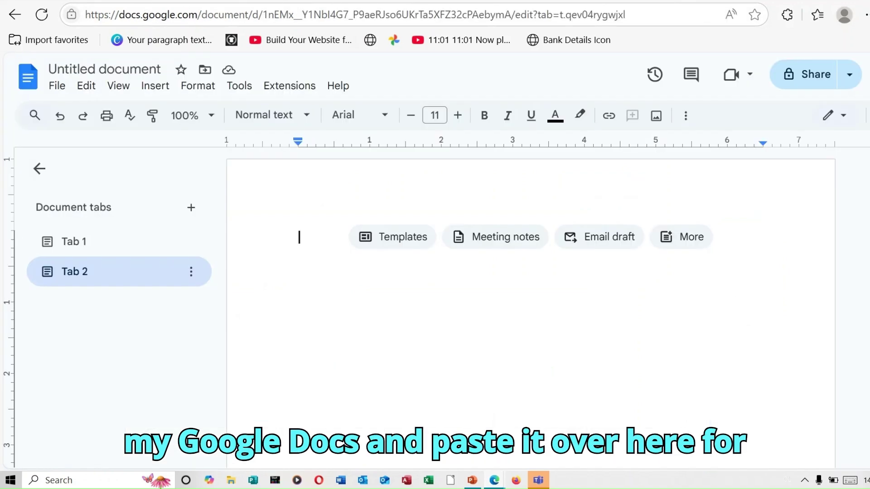
pyautogui.rightClick(309, 242)
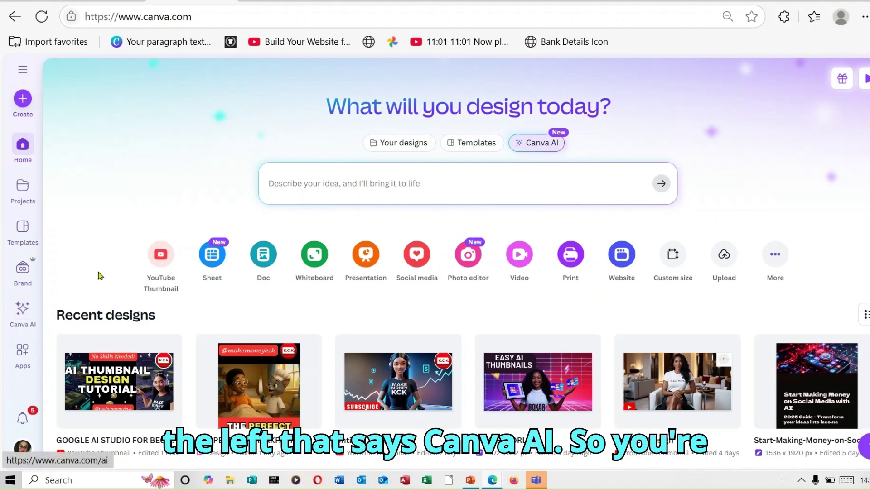
# - In Canva, open Canva AI for creating an image, look over the styles, and set the aspect ratio to 1:1
pyautogui.click(22, 313)
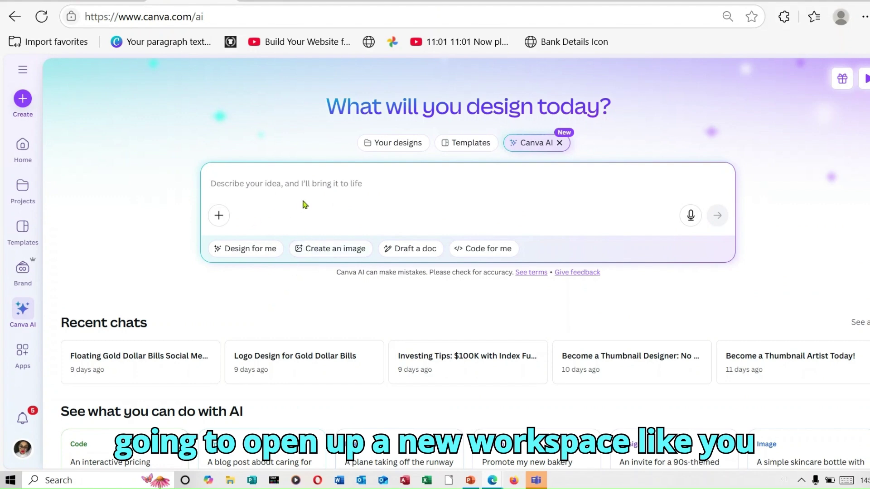
pyautogui.click(339, 254)
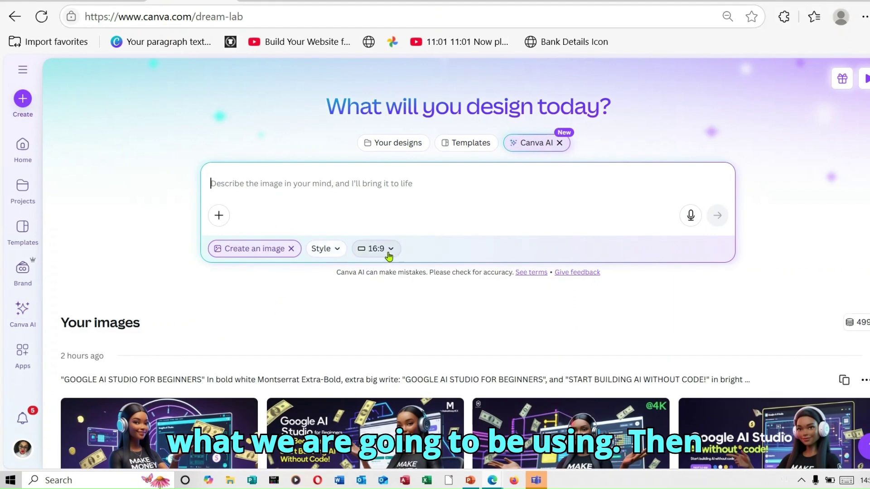
pyautogui.click(336, 250)
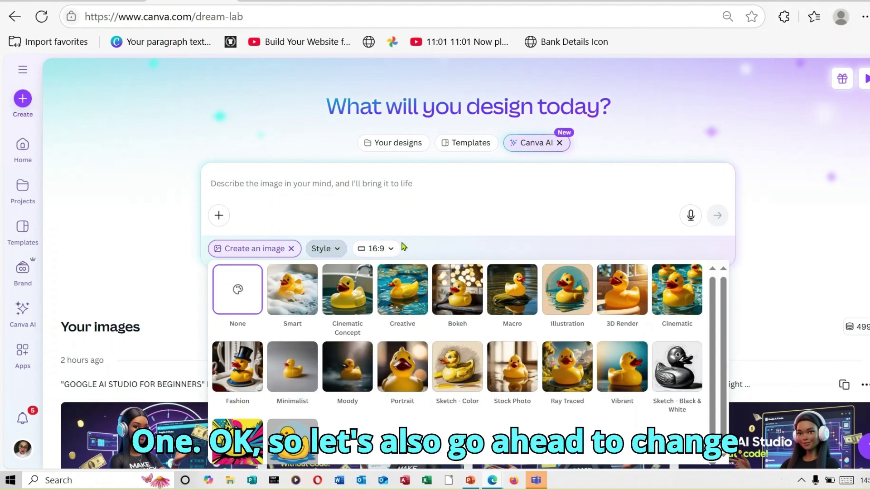
pyautogui.click(392, 252)
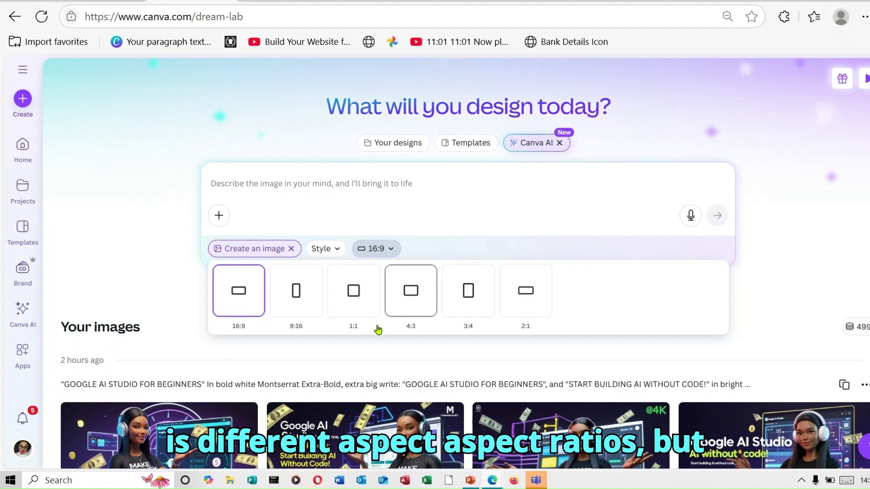
pyautogui.click(355, 303)
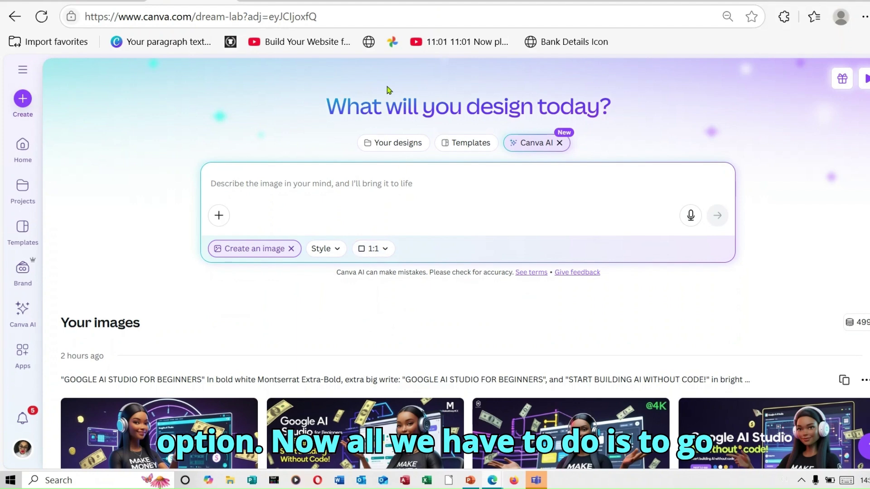
# - Switch to the Google Docs document and copy the first slogan, "AI Wrote This (Judging You)", together with its image prompt
pyautogui.click(368, 1)
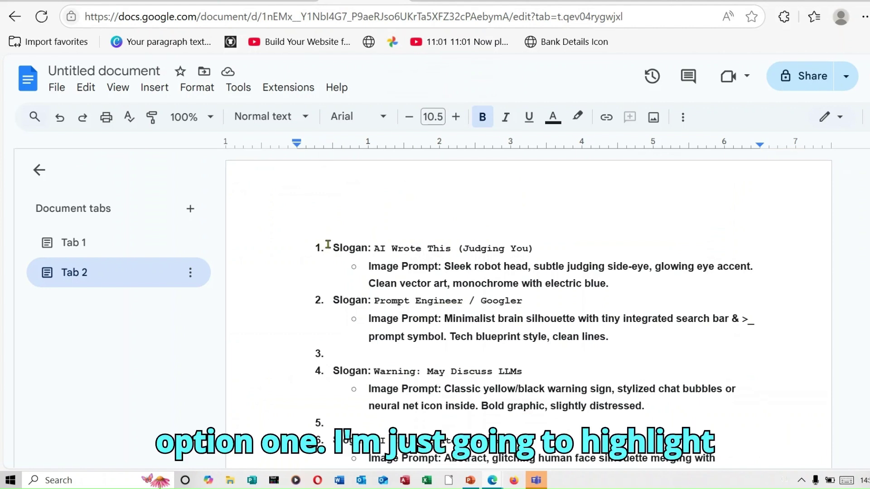
pyautogui.moveTo(330, 246); pyautogui.dragTo(613, 285)
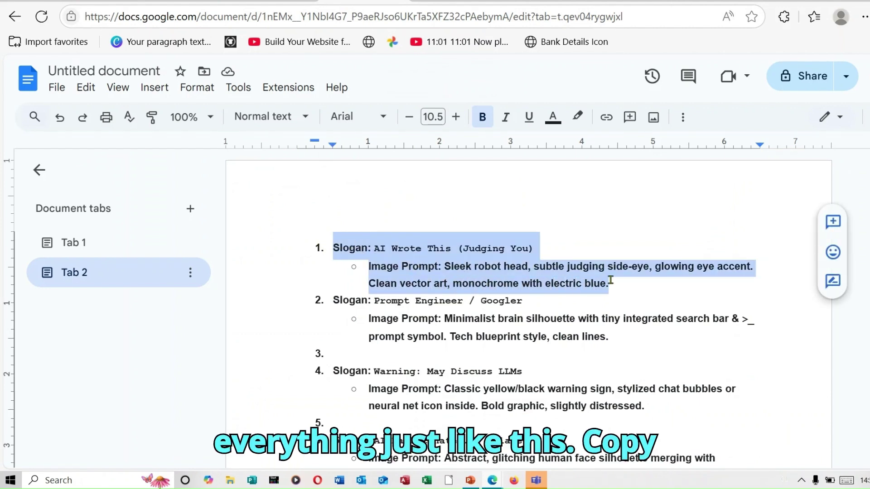
pyautogui.rightClick(474, 268)
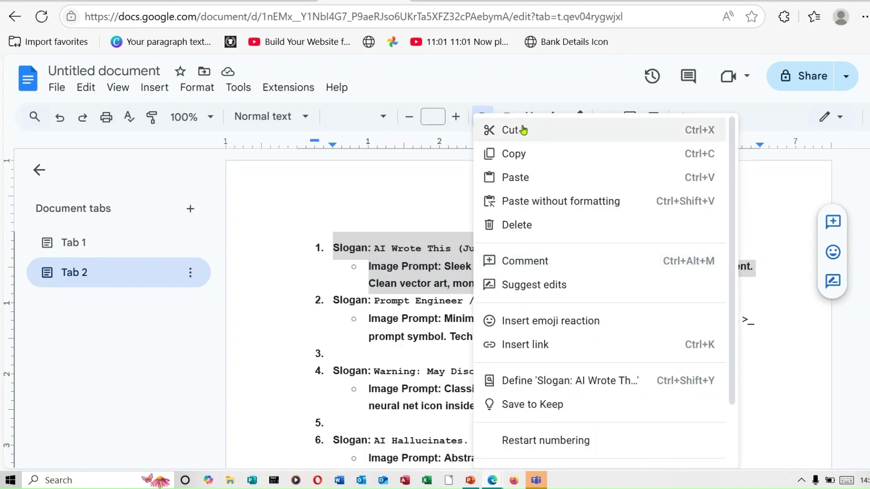
pyautogui.click(520, 154)
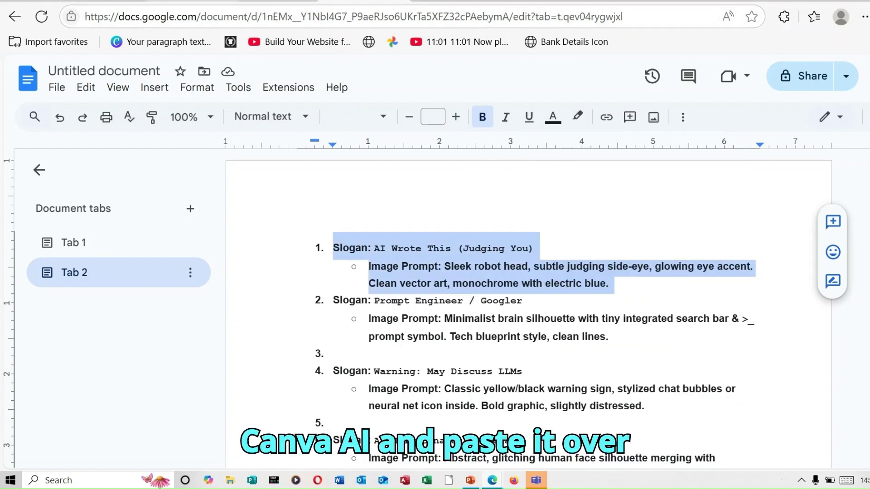
# - Switch back to Canva AI and paste the copied slogan and image prompt as the image description
pyautogui.click(204, 2)
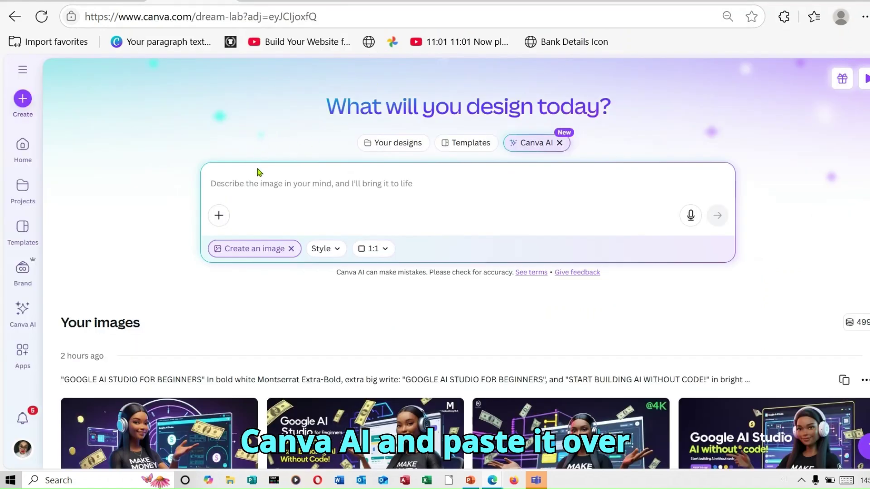
pyautogui.click(253, 184)
pyautogui.rightClick(255, 185)
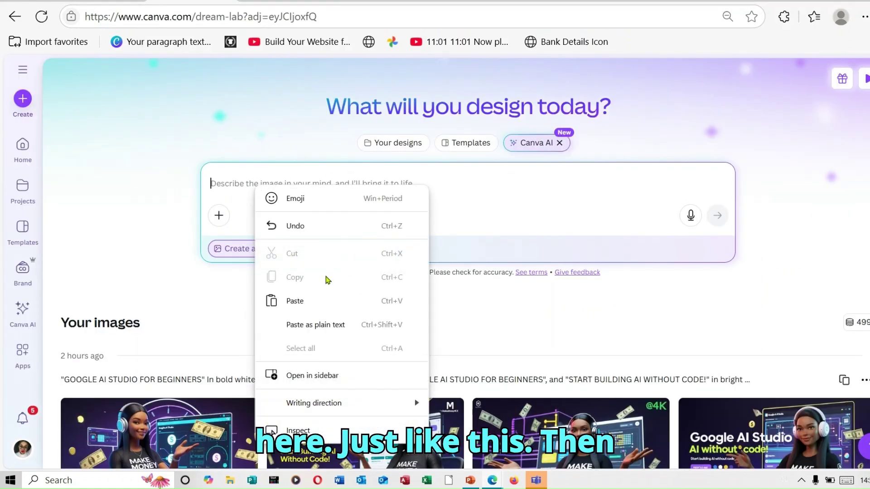
pyautogui.click(317, 301)
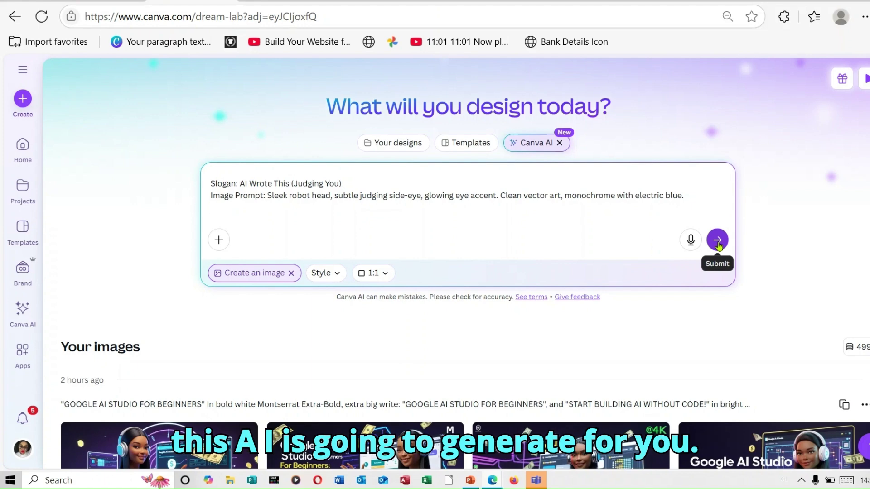
# - Check the options for adding media, generate images from the slogan prompt, and look through the robot designs
pyautogui.click(220, 240)
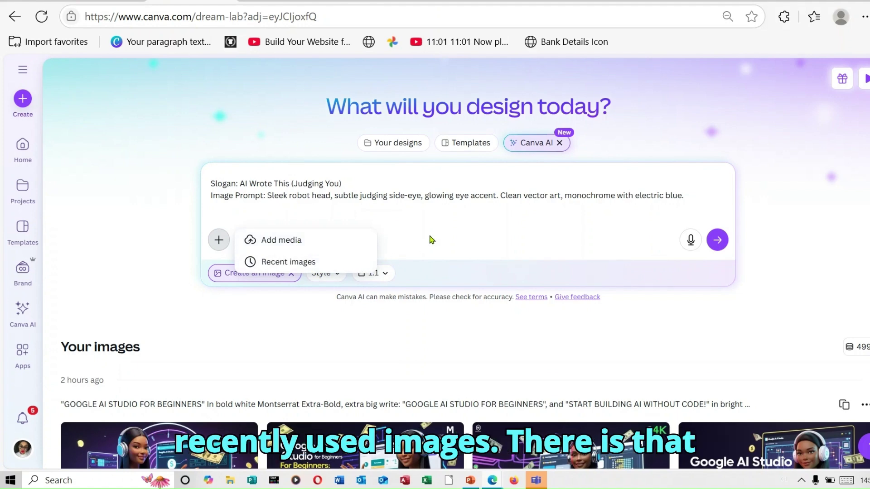
pyautogui.click(498, 250)
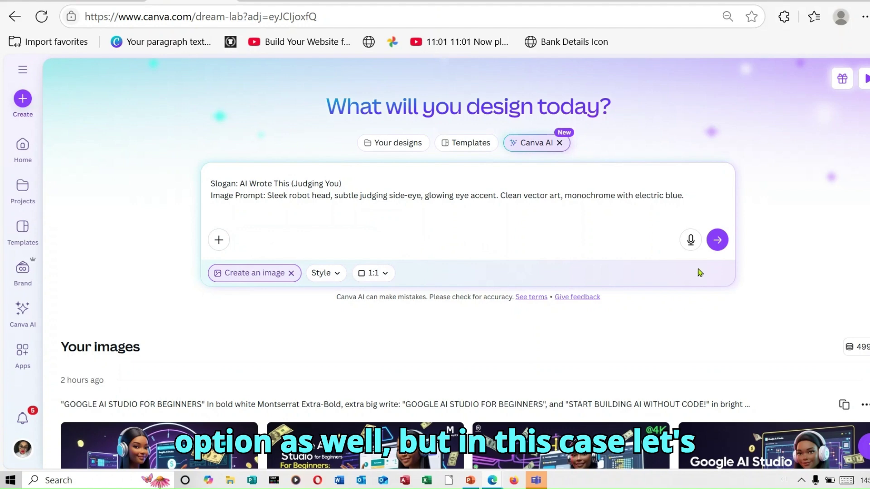
pyautogui.click(718, 240)
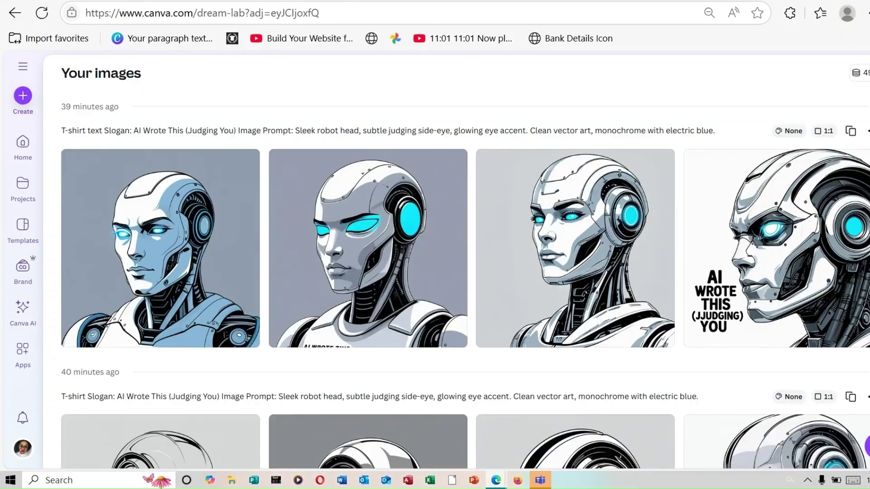
pyautogui.scroll(-4, 465, 261)
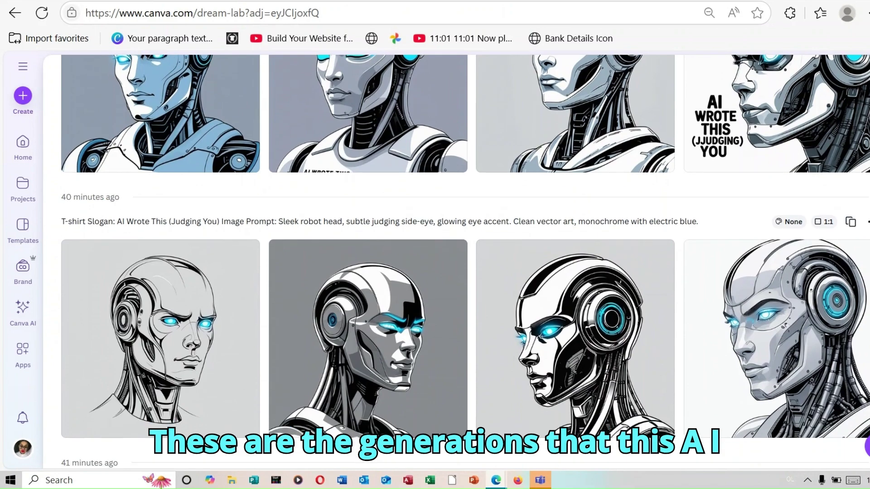
pyautogui.scroll(-6, 465, 261)
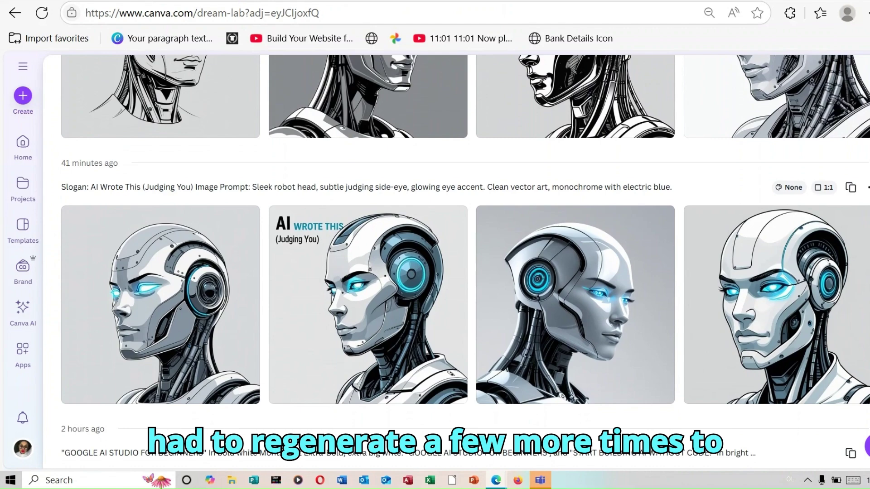
# - Look through the generated robot designs and open the right-facing silver robot head from the "AI Wrote This (Judging You)" set
pyautogui.scroll(5, 466, 262)
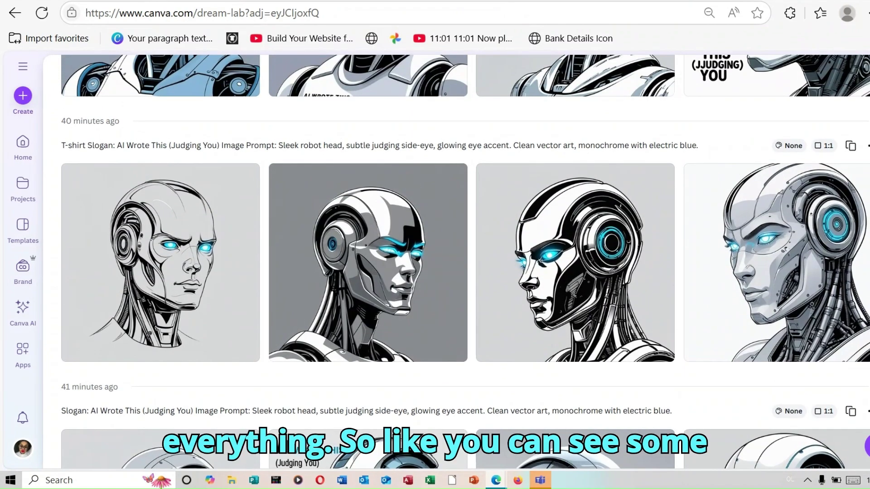
pyautogui.scroll(3, 465, 262)
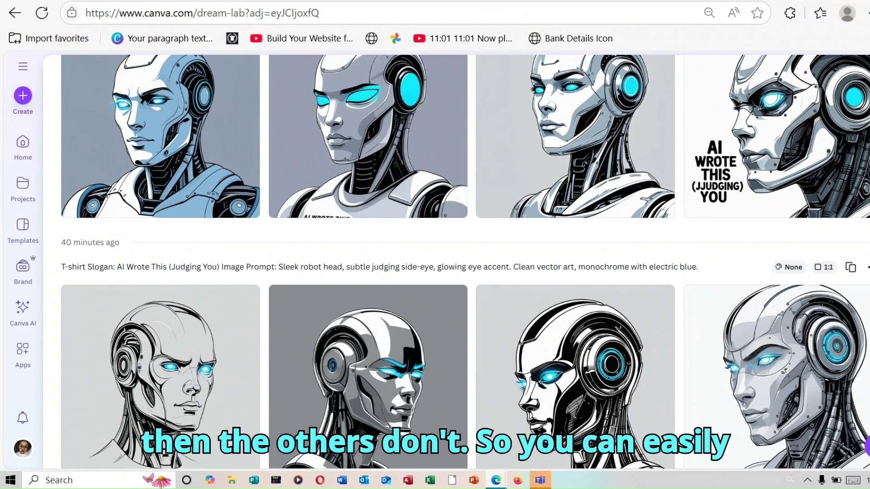
pyautogui.scroll(-8, 465, 262)
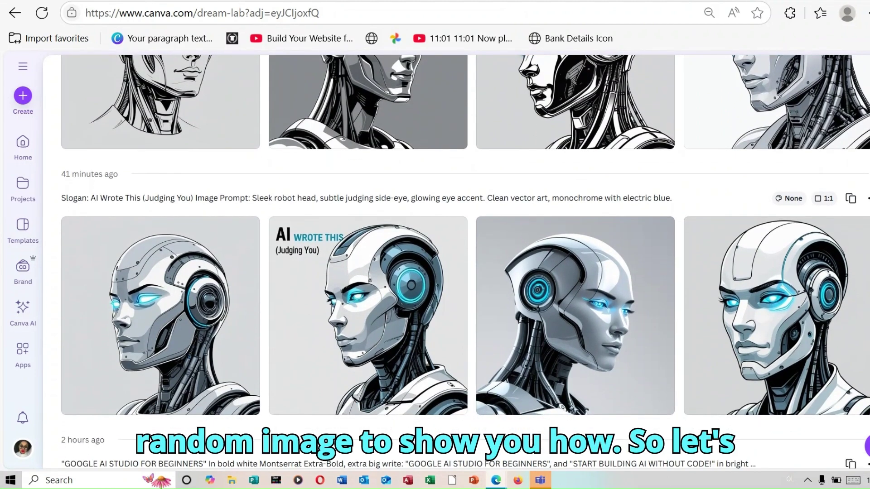
pyautogui.click(584, 295)
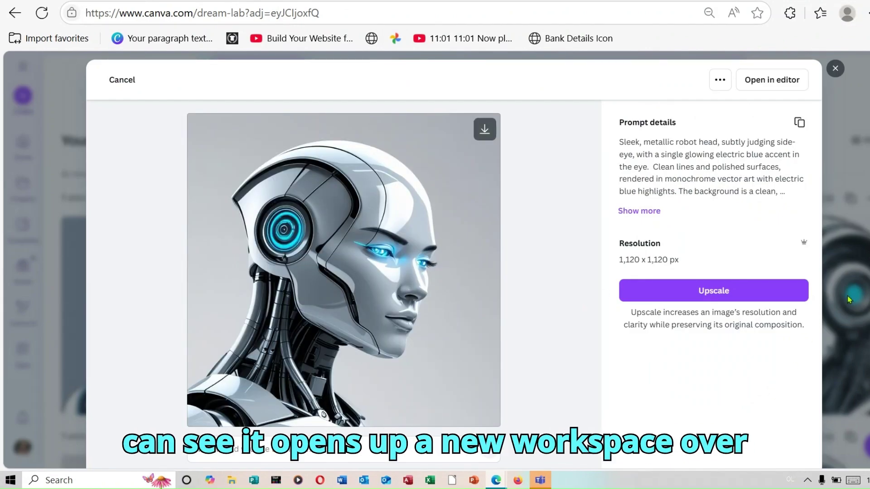
# - Paste and submit a request for a white background and the text "AI WROTE THIS" in futuristic, geometric sans-serif Orbitron font
pyautogui.scroll(-1, 453, 259)
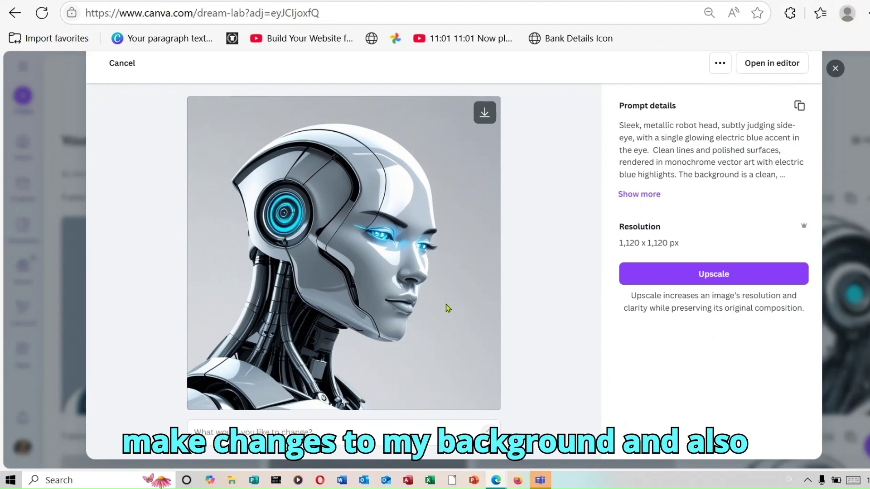
pyautogui.click(317, 433)
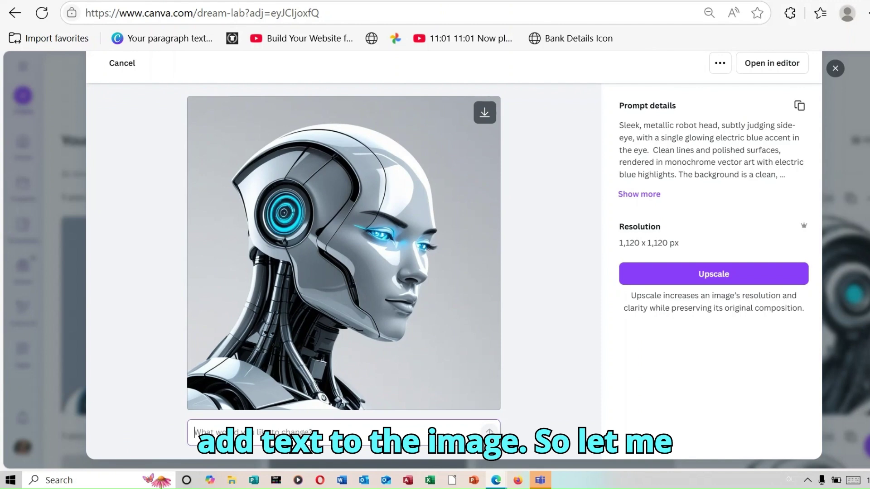
pyautogui.rightClick(301, 434)
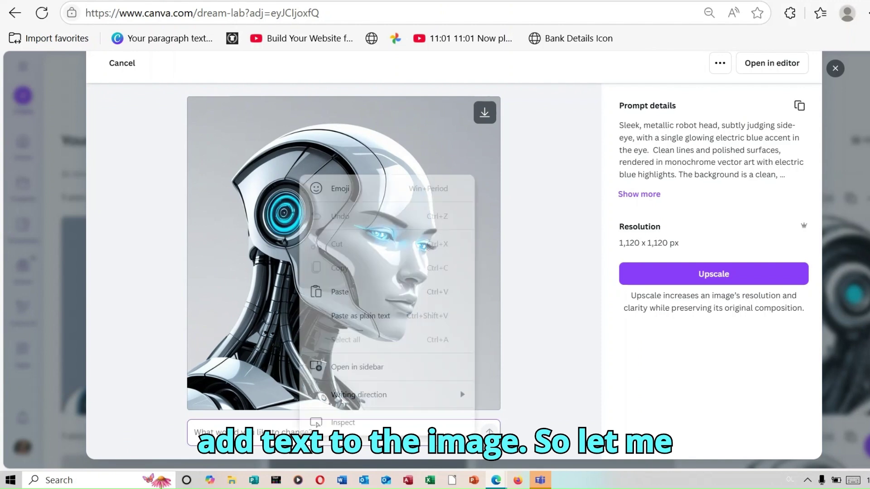
pyautogui.click(372, 292)
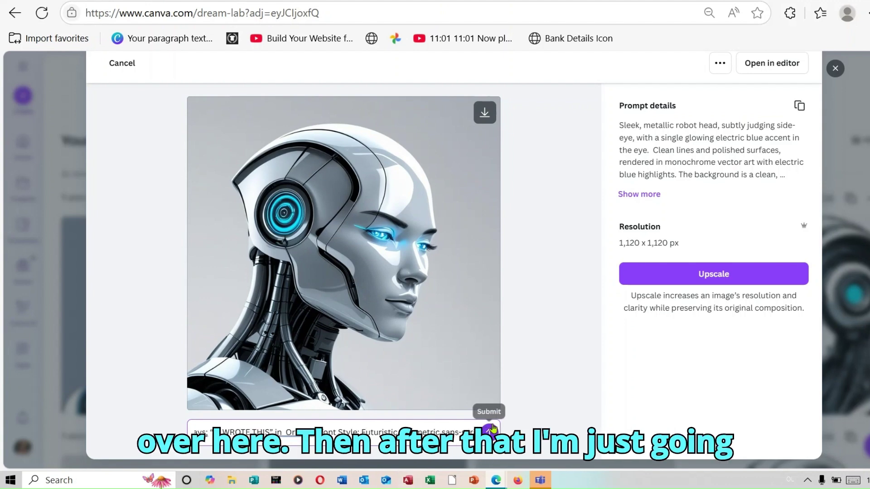
pyautogui.click(491, 430)
pyautogui.click(492, 429)
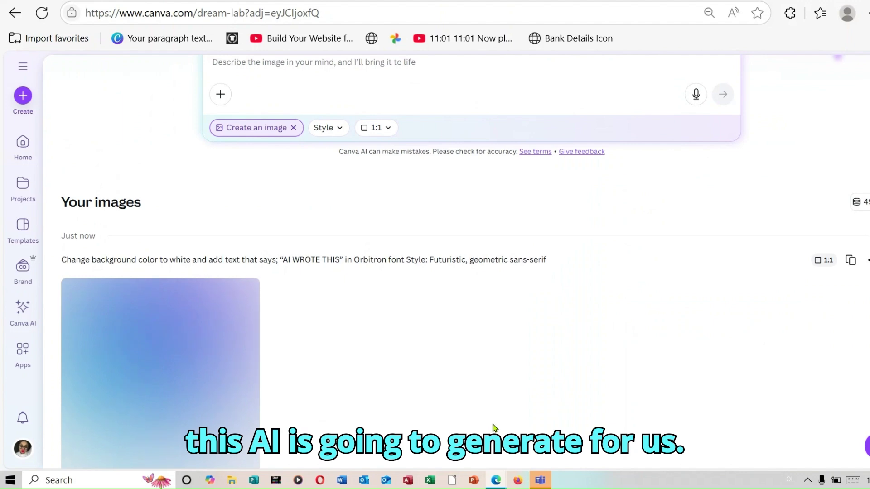
pyautogui.scroll(-2, 190, 257)
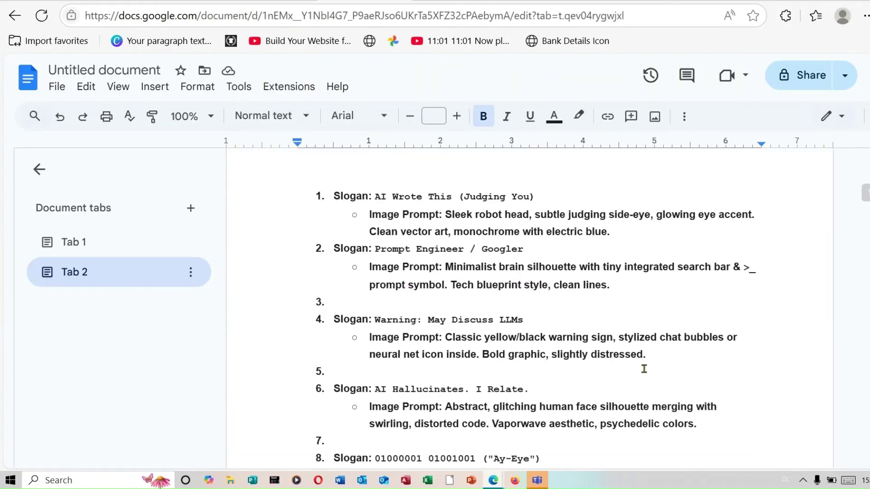
# - Copy the slogans "Prompt Engineer / Googler" and "Warning: May Discuss LLMs" with their image prompts from Google Docs and generate images from each in Canva AI
pyautogui.moveTo(335, 249); pyautogui.dragTo(550, 287)
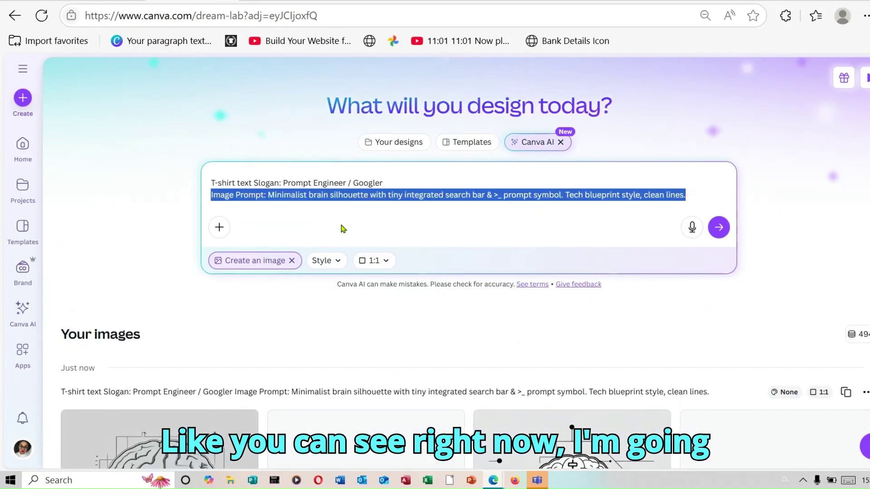
pyautogui.moveTo(342, 227); pyautogui.dragTo(282, 183)
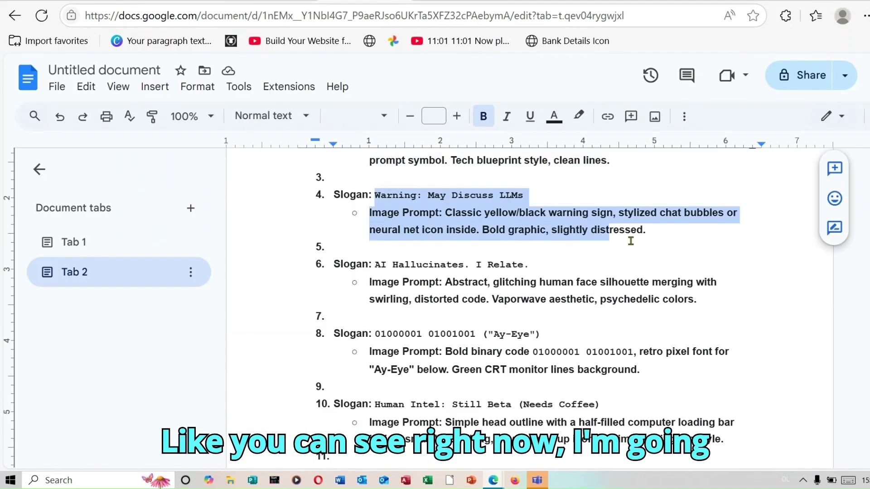
pyautogui.click(281, 4)
pyautogui.scroll(10, 399, 271)
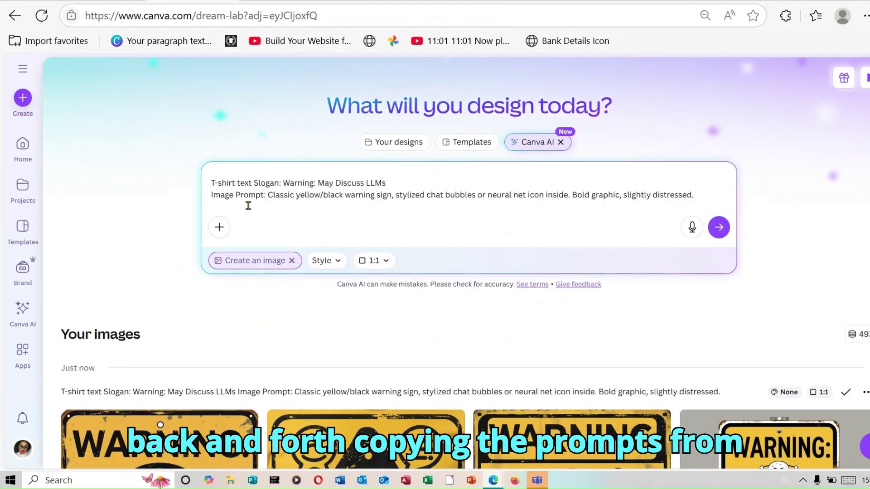
pyautogui.press('BackSpace')
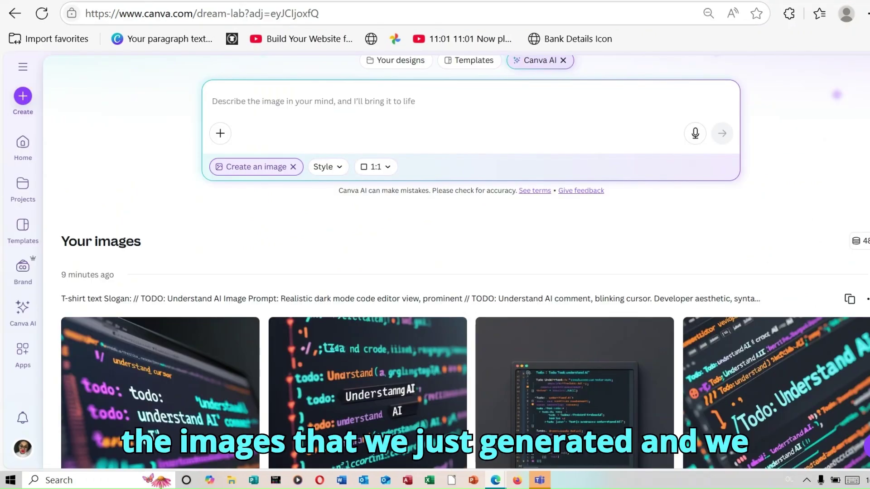
# - Look through the generated images for all slogans and compare their artwork and lettering with the prompts
pyautogui.scroll(-3, 466, 261)
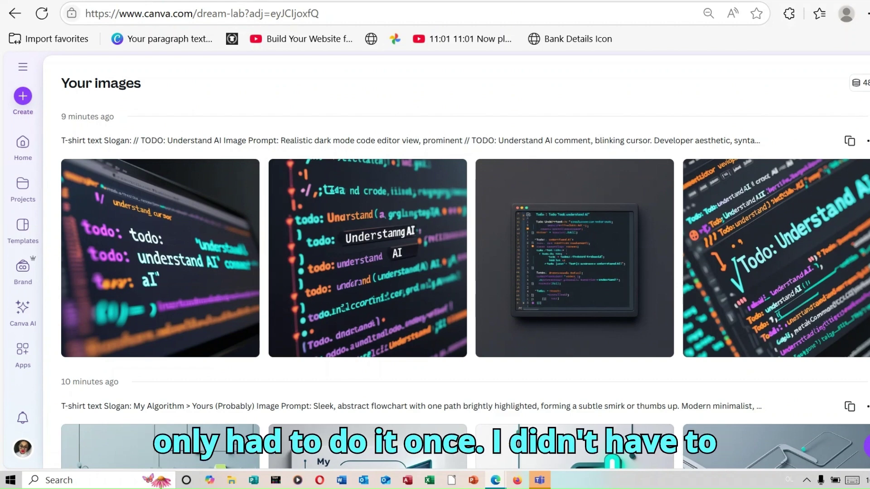
pyautogui.scroll(-6, 465, 262)
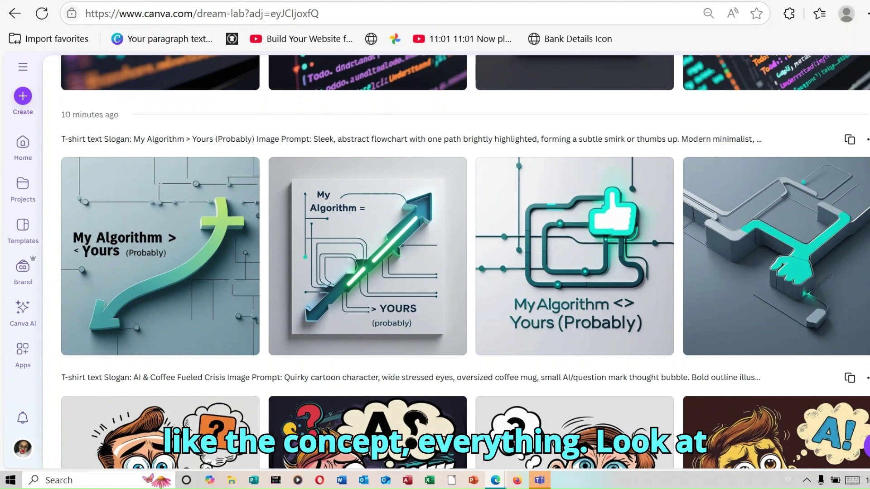
pyautogui.scroll(-4, 465, 261)
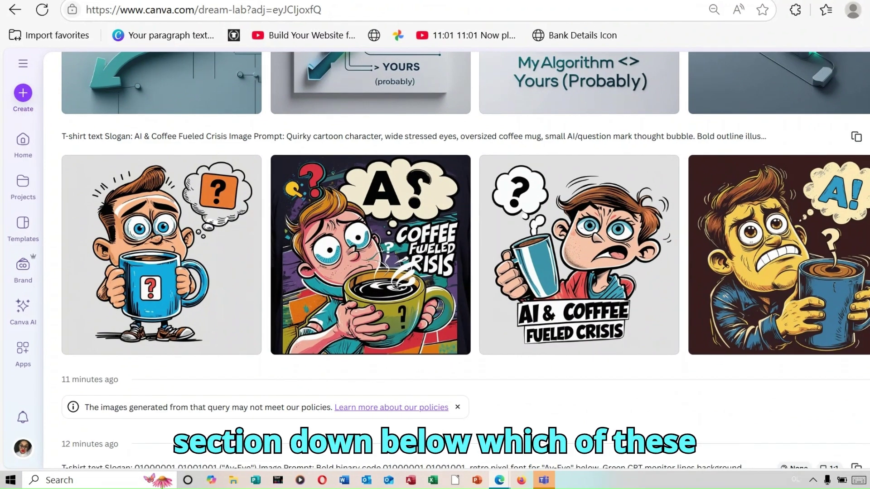
pyautogui.scroll(-5, 465, 260)
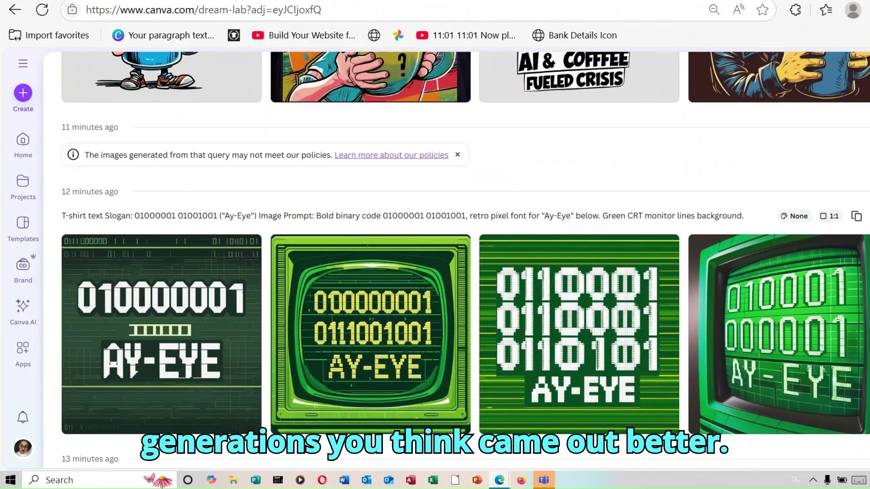
pyautogui.scroll(-8, 465, 260)
pyautogui.scroll(12, 465, 260)
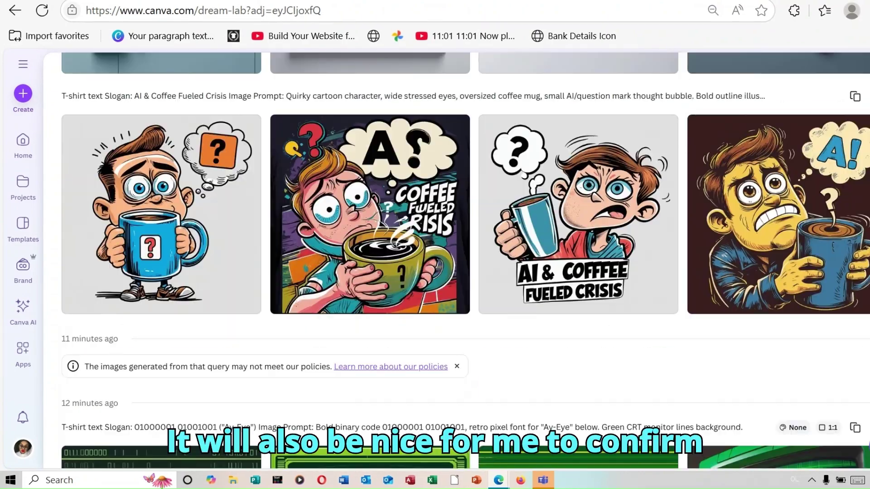
pyautogui.scroll(-20, 465, 260)
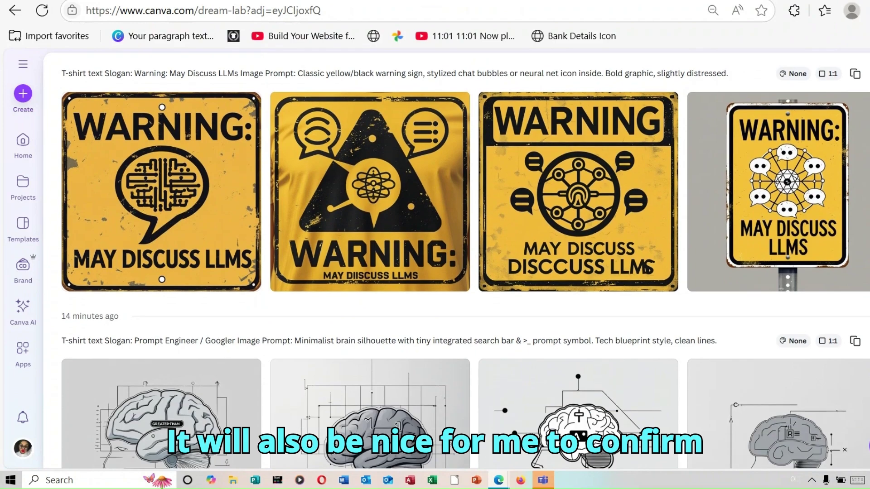
pyautogui.scroll(-10, 465, 259)
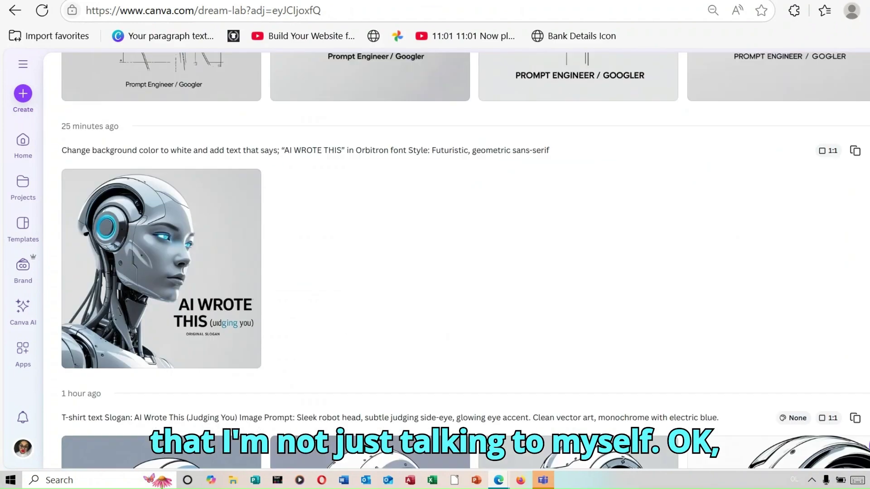
pyautogui.scroll(8, 465, 260)
pyautogui.scroll(15, 647, 192)
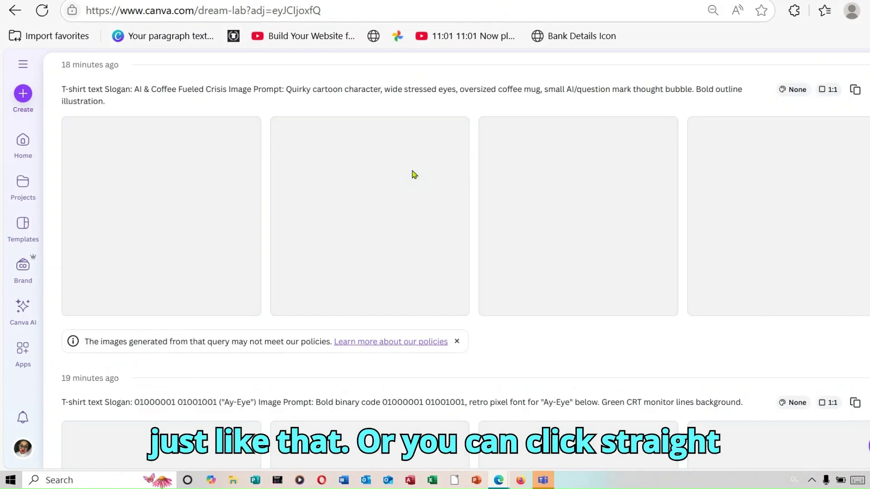
# - Open the dark "AI & Coffee Fueled Crisis" design with the olive coffee mug in the editor
pyautogui.click(494, 245)
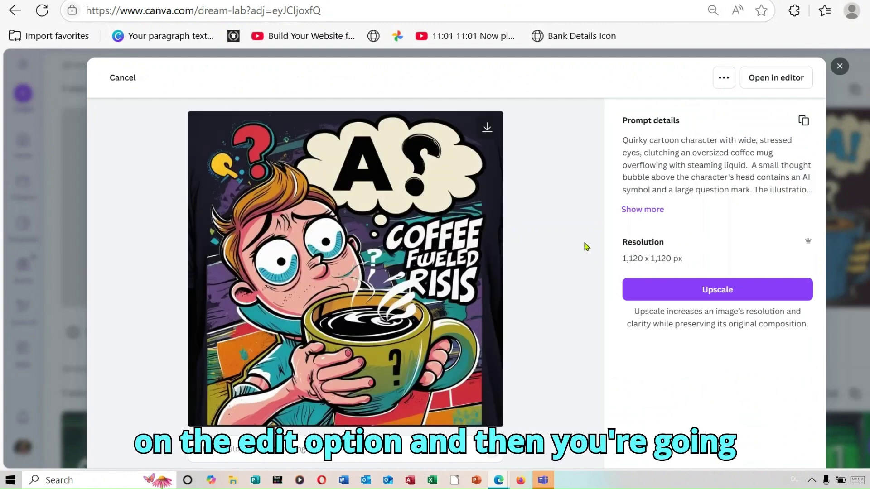
pyautogui.click(778, 87)
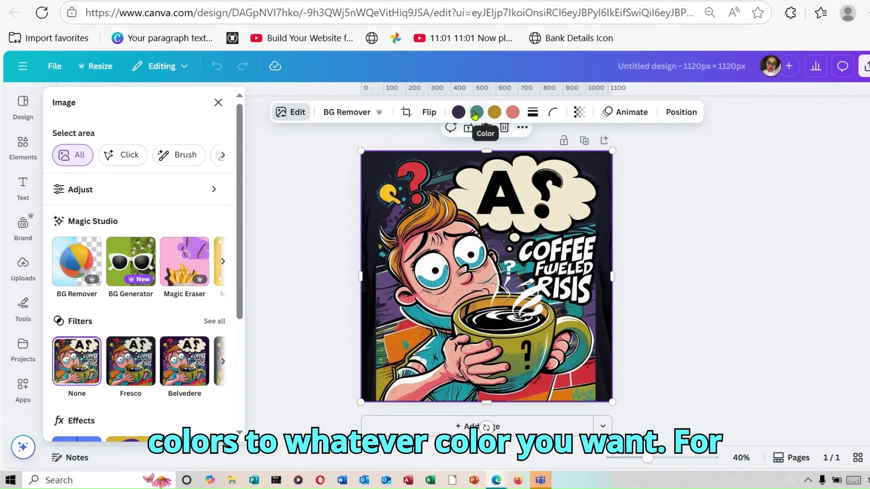
# - Try recolouring the image's dark purple areas with gold, dark blue and gold again, and select its teal colour
pyautogui.click(458, 113)
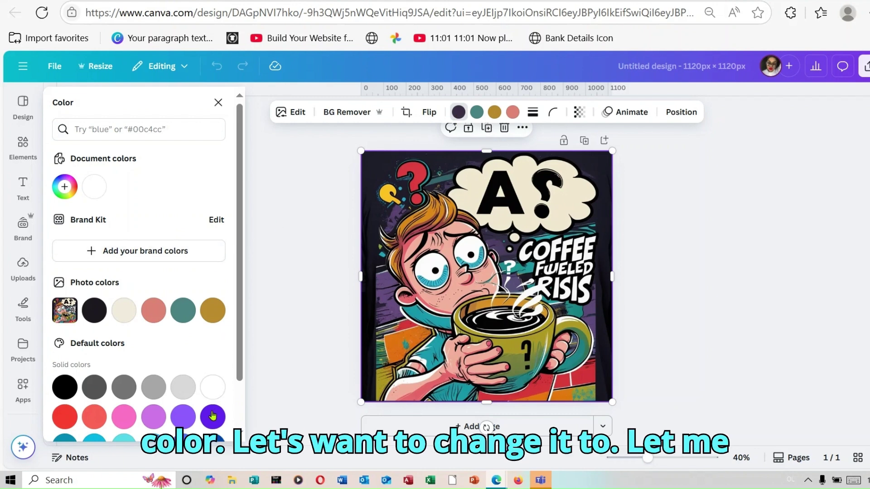
pyautogui.moveTo(240, 362); pyautogui.dragTo(253, 401)
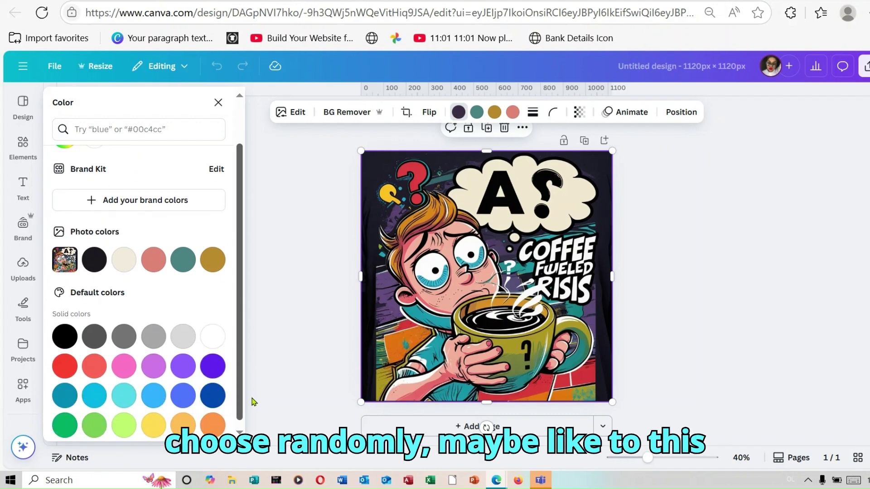
pyautogui.click(214, 267)
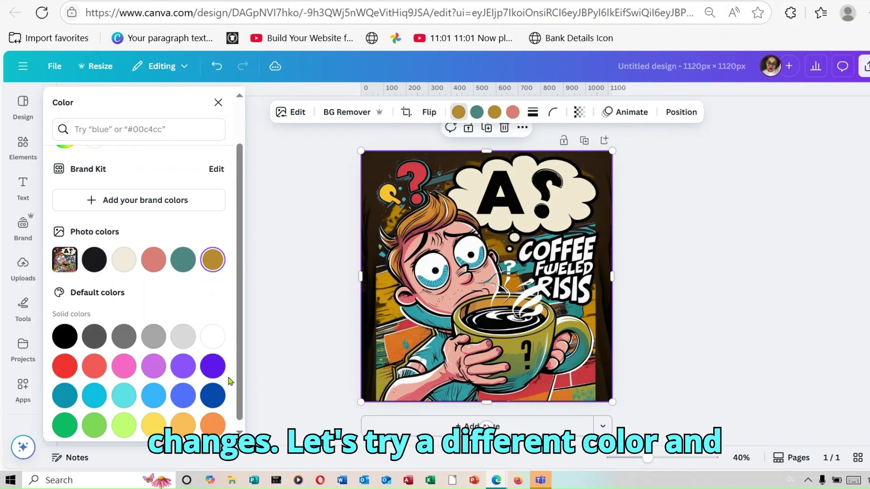
pyautogui.click(212, 395)
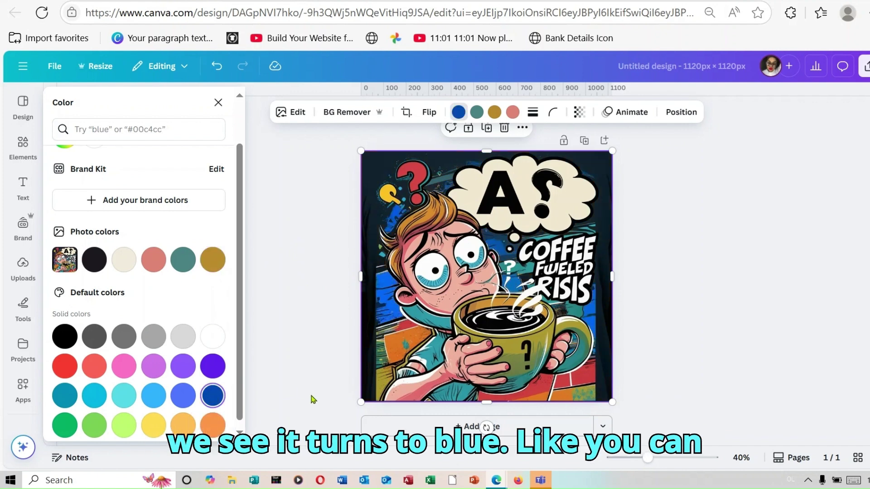
pyautogui.click(212, 259)
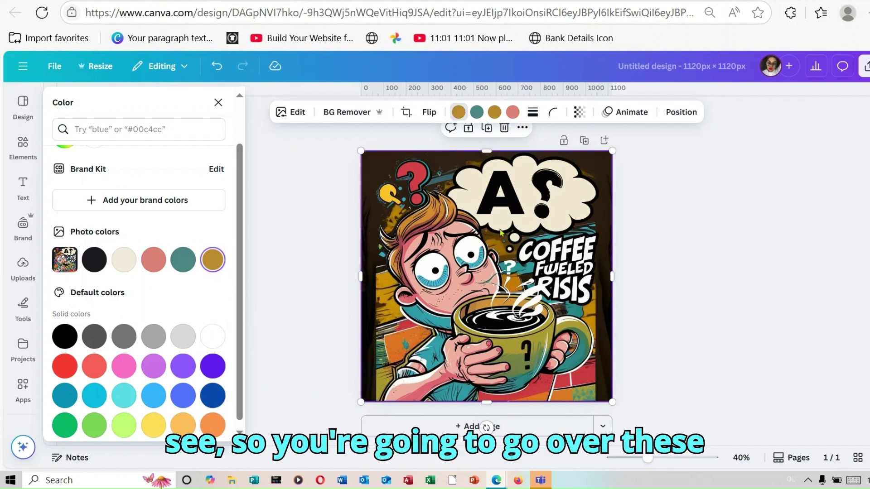
pyautogui.click(477, 111)
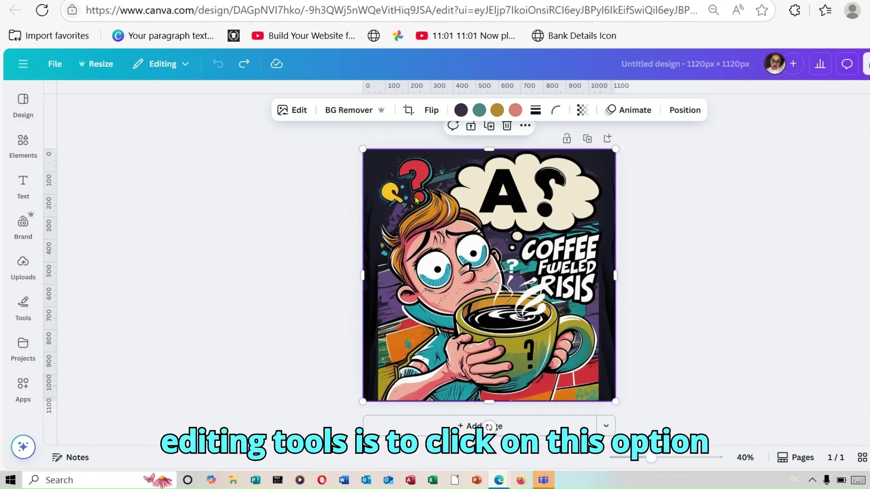
# - Use Grab Text from the image editing tools to extract the thought bubble and "Coffee Fueled Crisis" lettering as editable text
pyautogui.click(299, 111)
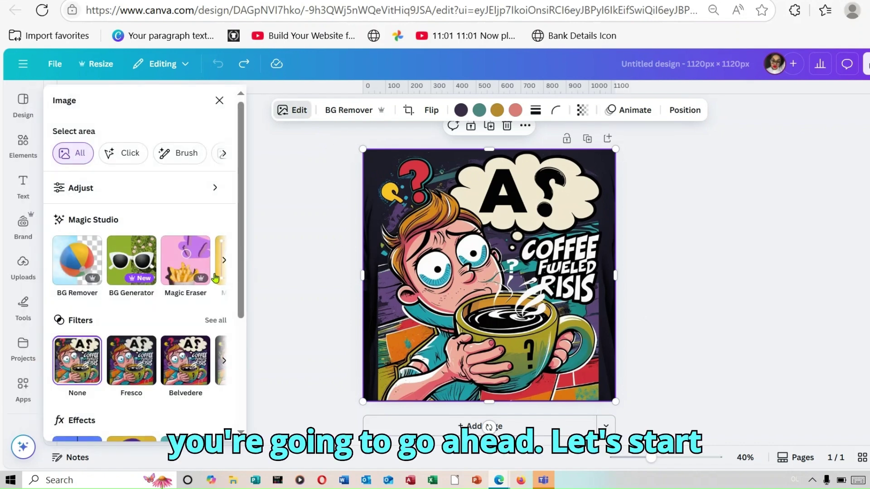
pyautogui.click(224, 264)
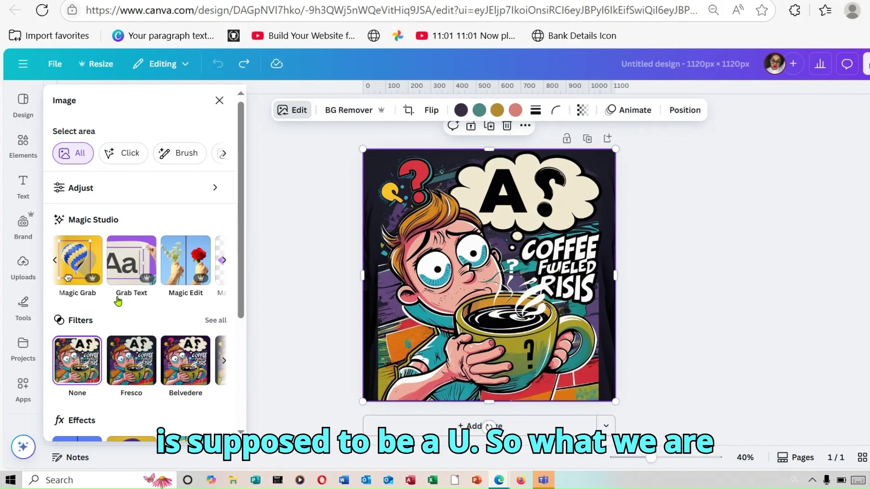
pyautogui.click(127, 262)
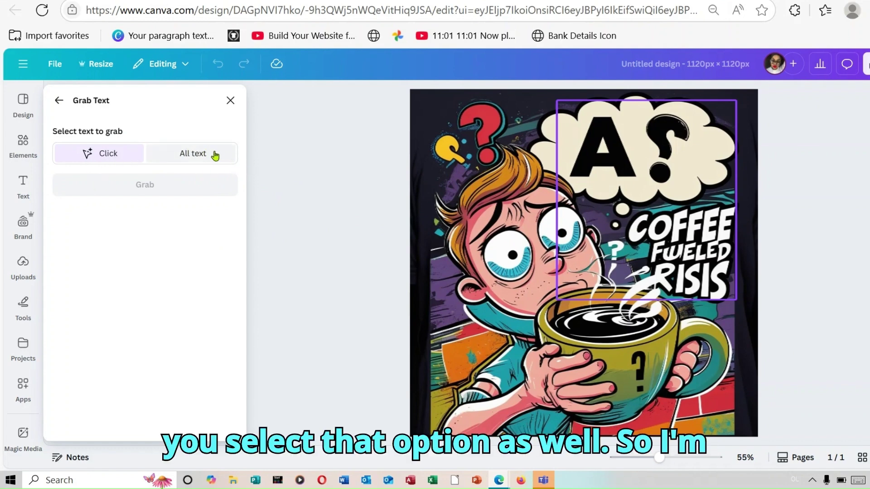
pyautogui.click(659, 250)
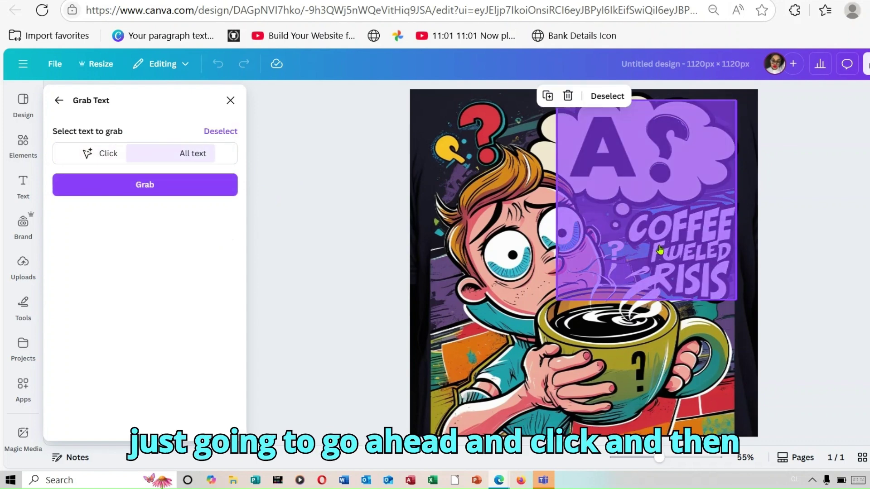
pyautogui.click(184, 191)
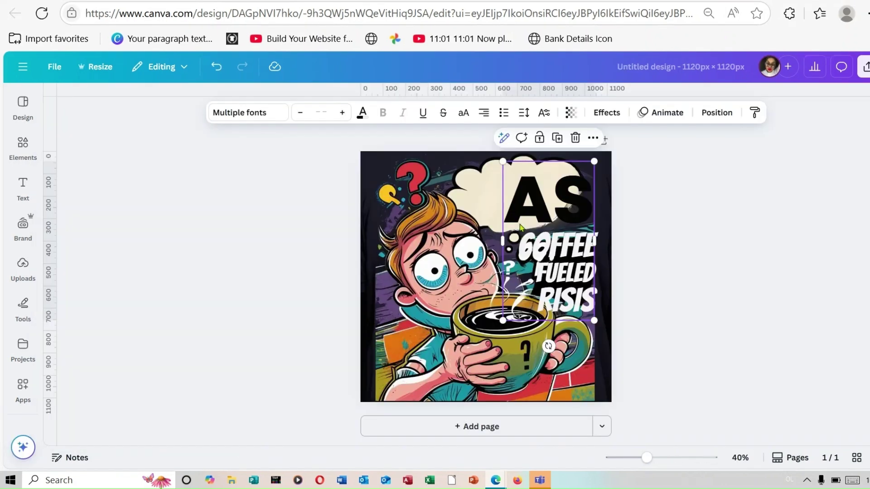
# - Move the extracted text aside and remove the leftover white letter marks on the dark patch with Magic Eraser
pyautogui.moveTo(540, 233); pyautogui.dragTo(408, 241)
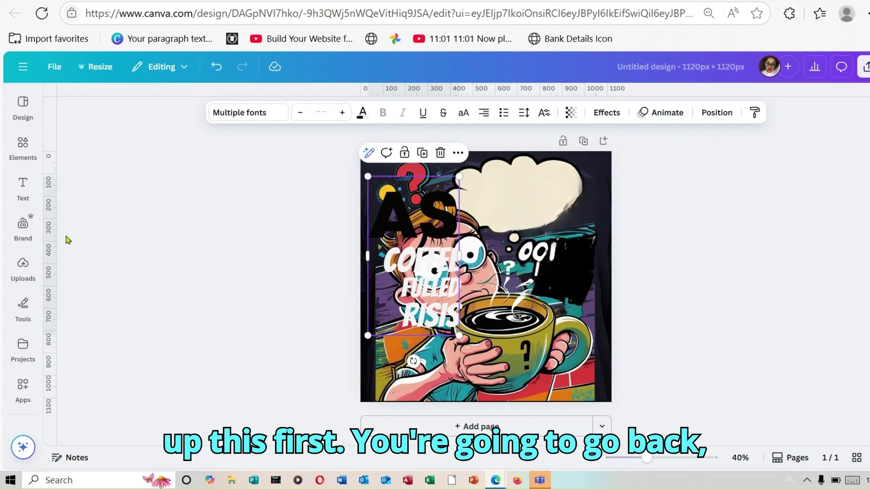
pyautogui.click(589, 217)
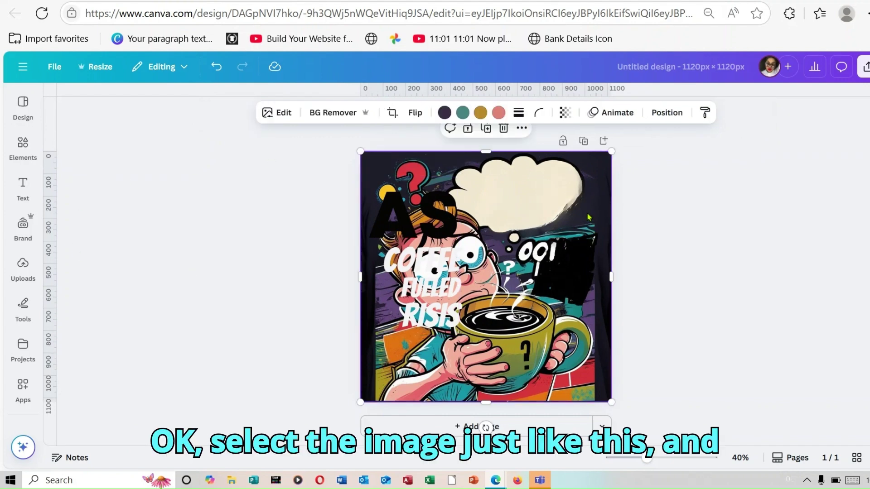
pyautogui.click(289, 119)
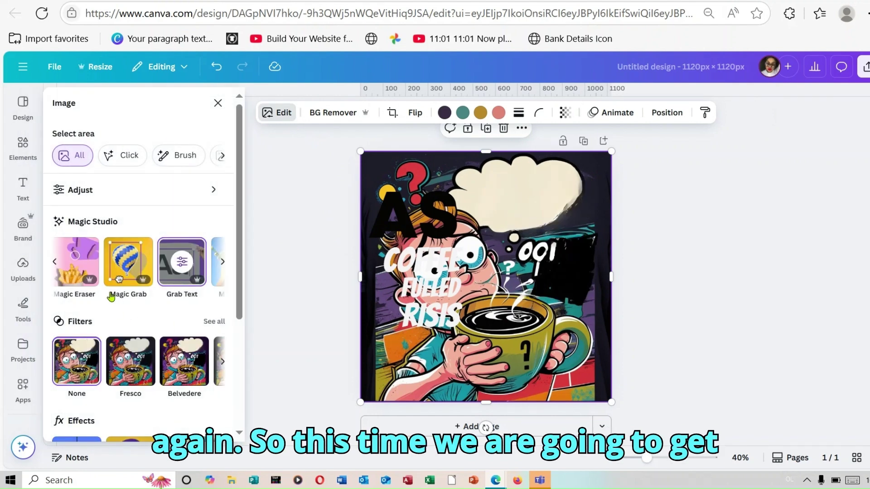
pyautogui.click(77, 271)
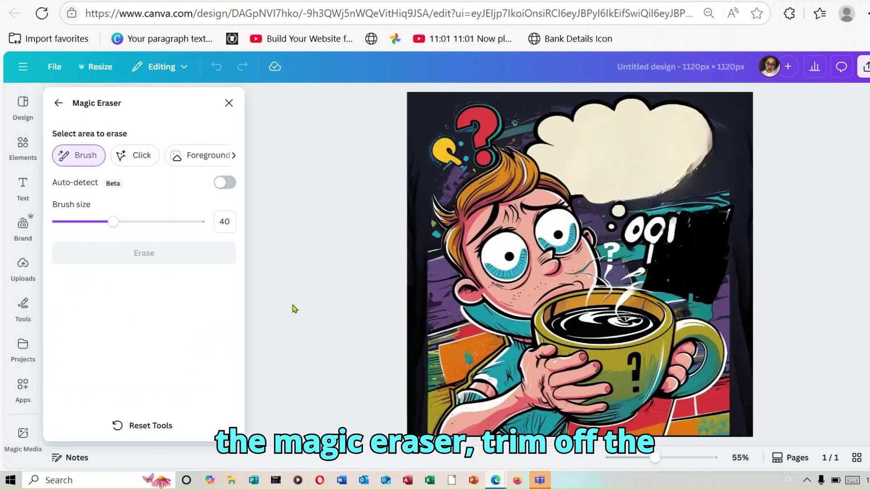
pyautogui.moveTo(689, 234)
pyautogui.mouseDown()
pyautogui.moveTo(648, 235)
pyautogui.moveTo(653, 252)
pyautogui.mouseUp()
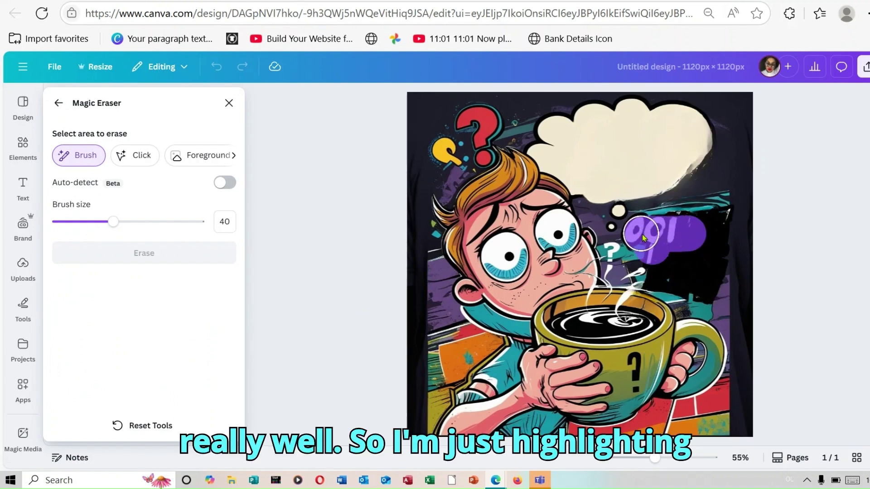
pyautogui.moveTo(643, 235); pyautogui.dragTo(643, 234)
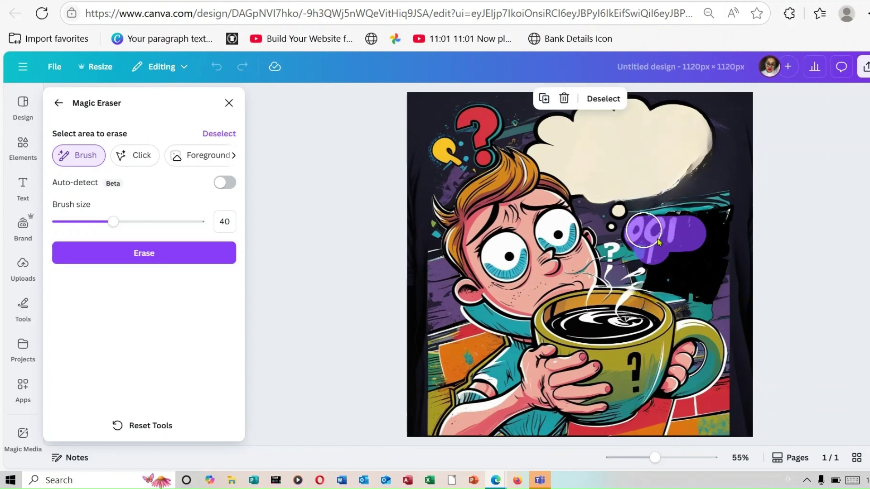
pyautogui.click(186, 258)
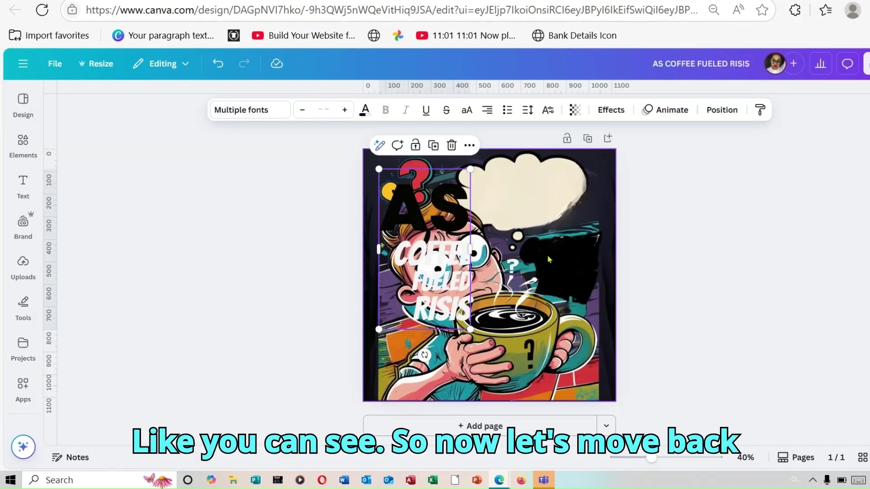
# - Move the text block back over the thought bubble and dark patch, and delete its "AS" line
pyautogui.moveTo(435, 276); pyautogui.dragTo(554, 253)
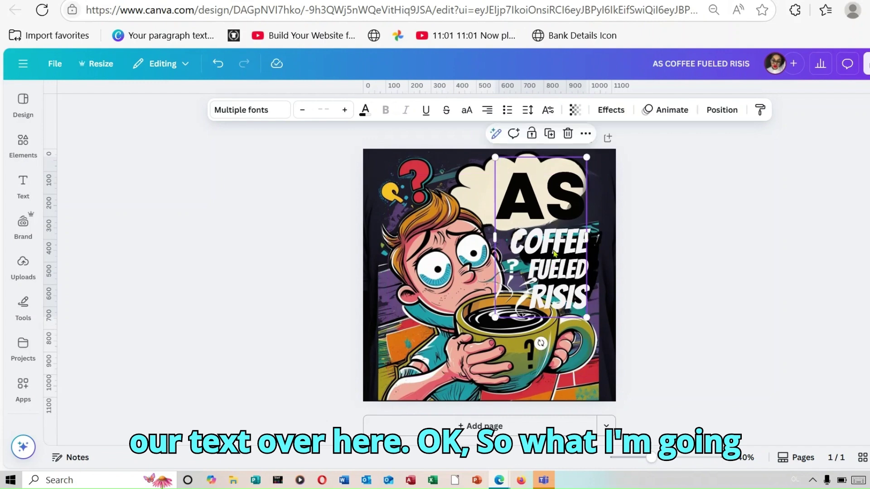
pyautogui.doubleClick(576, 195)
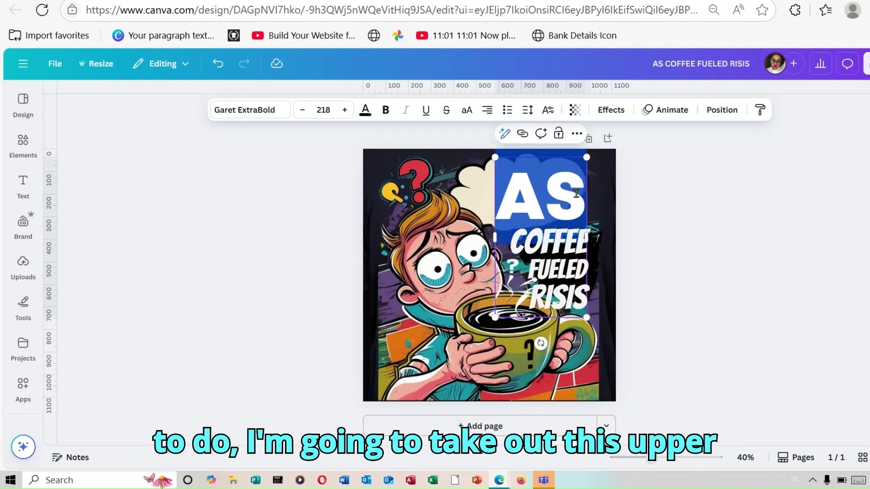
pyautogui.press('BackSpace')
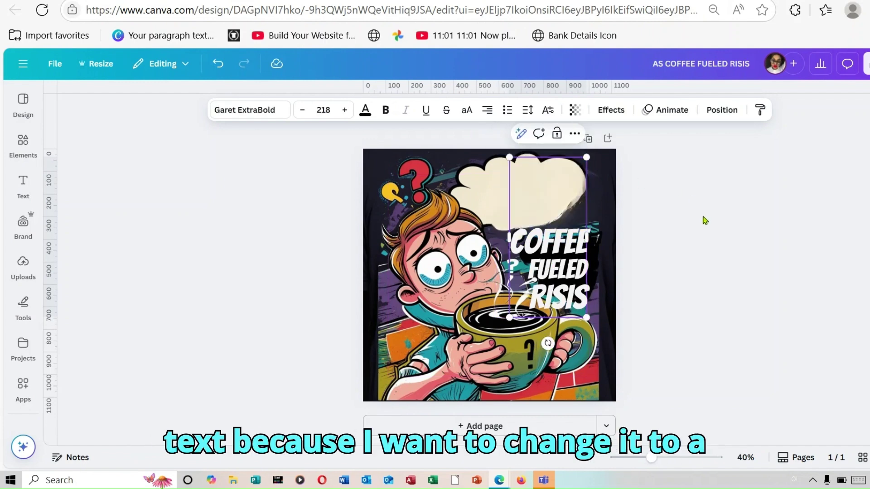
pyautogui.click(564, 271)
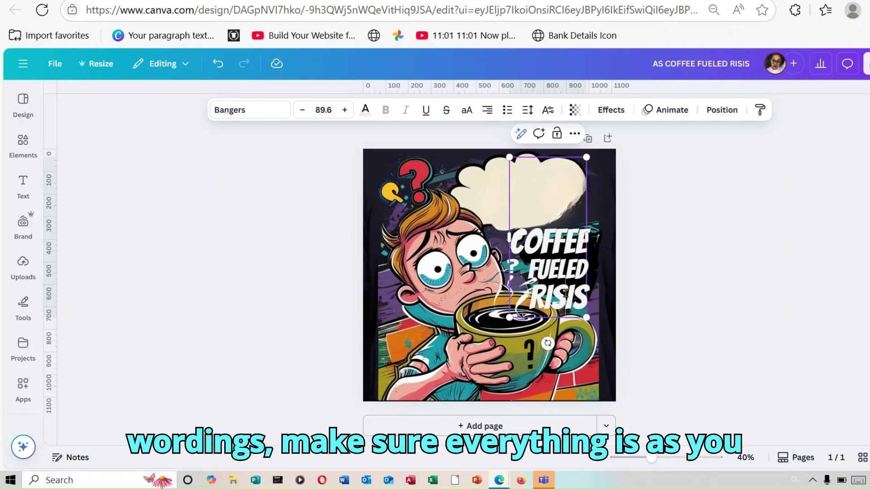
pyautogui.moveTo(565, 294); pyautogui.dragTo(571, 296)
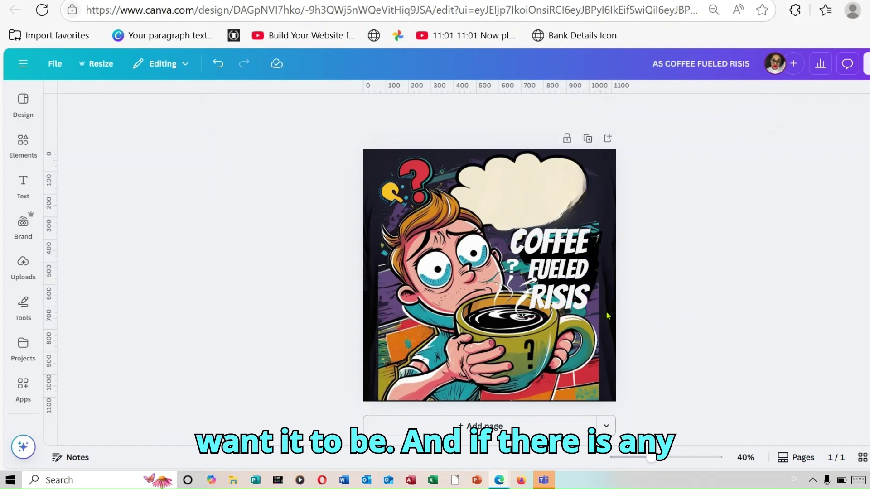
pyautogui.press('Escape')
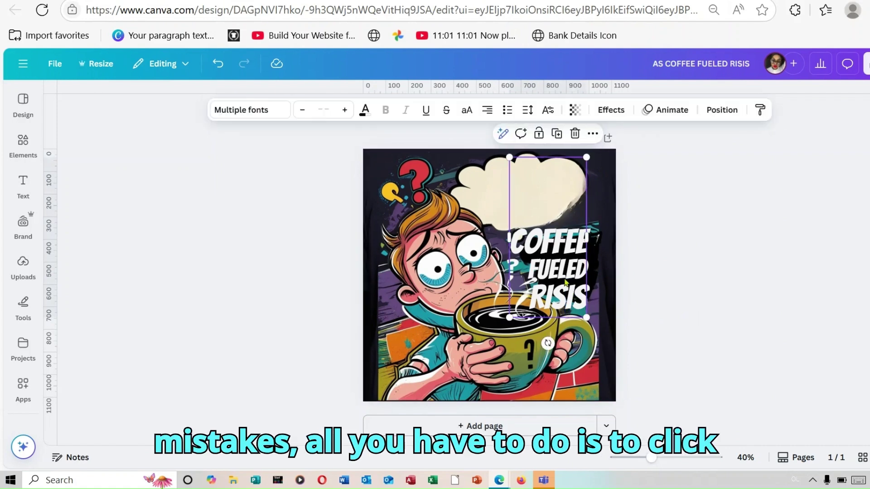
# - Delete the first letter of "COFFEE" and put the C back
pyautogui.click(540, 249)
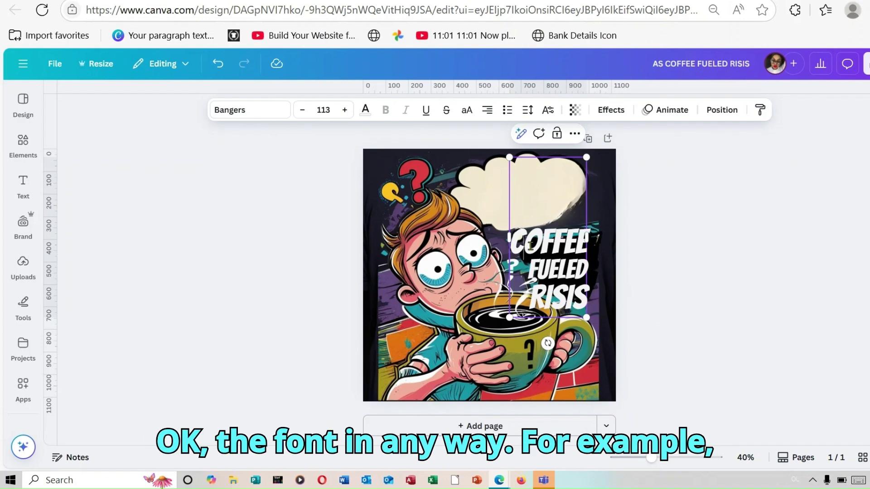
pyautogui.press('BackSpace')
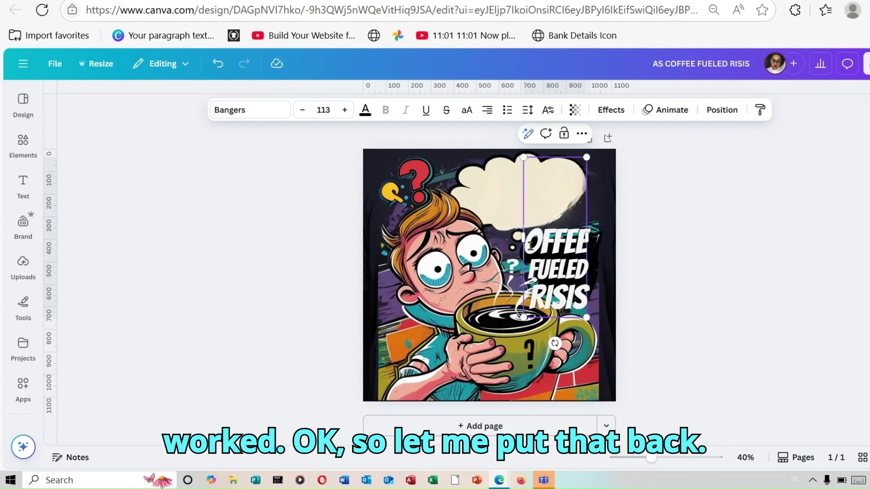
pyautogui.write('C')
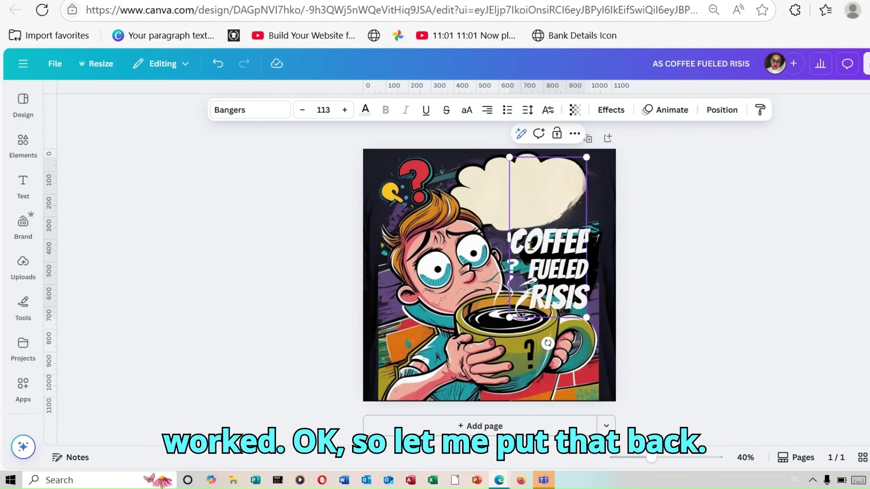
pyautogui.click(740, 224)
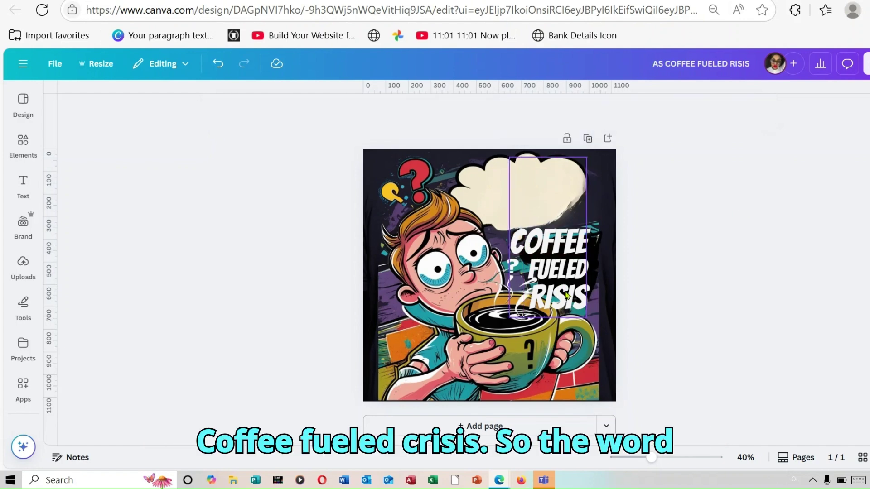
# - Correct the last line of the slogan text to read "CRISIS"
pyautogui.click(533, 304)
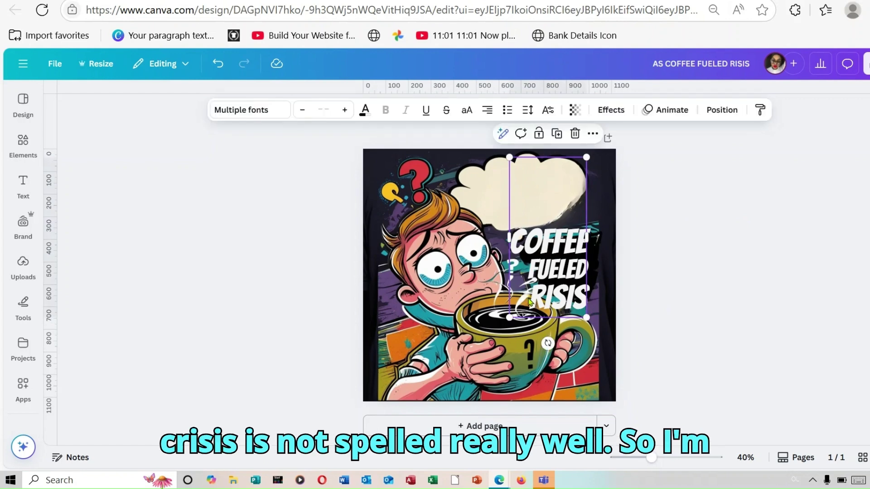
pyautogui.click(528, 298)
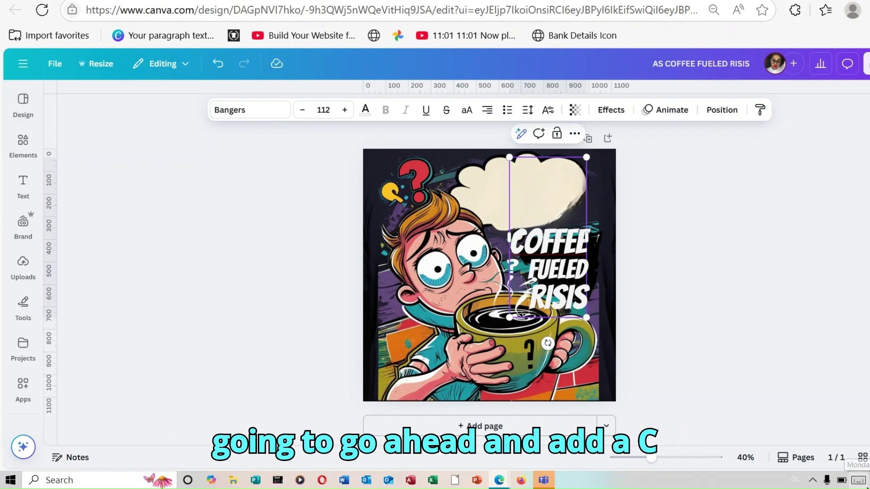
pyautogui.write('C')
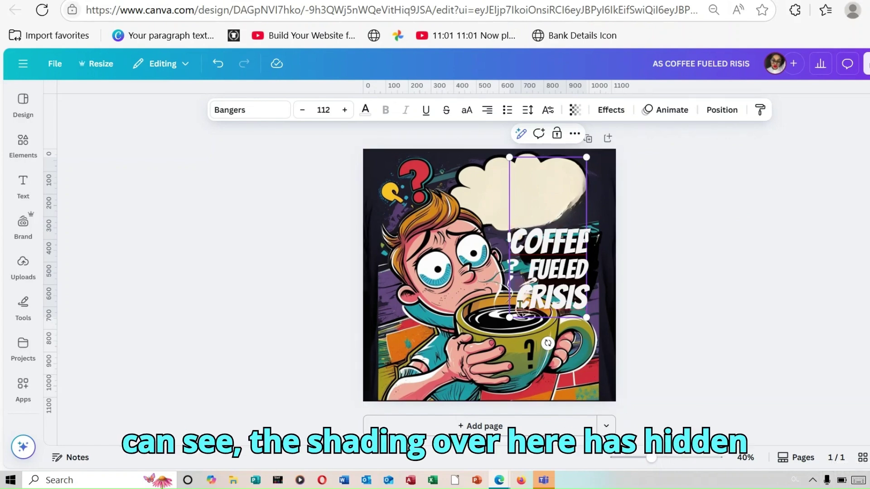
pyautogui.click(721, 285)
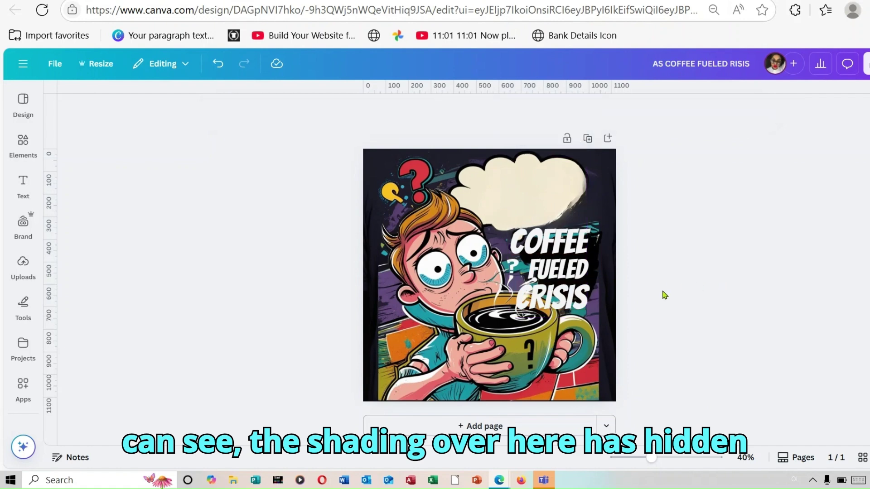
# - Shift the "COFFEE FUELED CRISIS" text away from the face and scale it down to fit the dark patch above the mug
pyautogui.moveTo(566, 260); pyautogui.dragTo(580, 257)
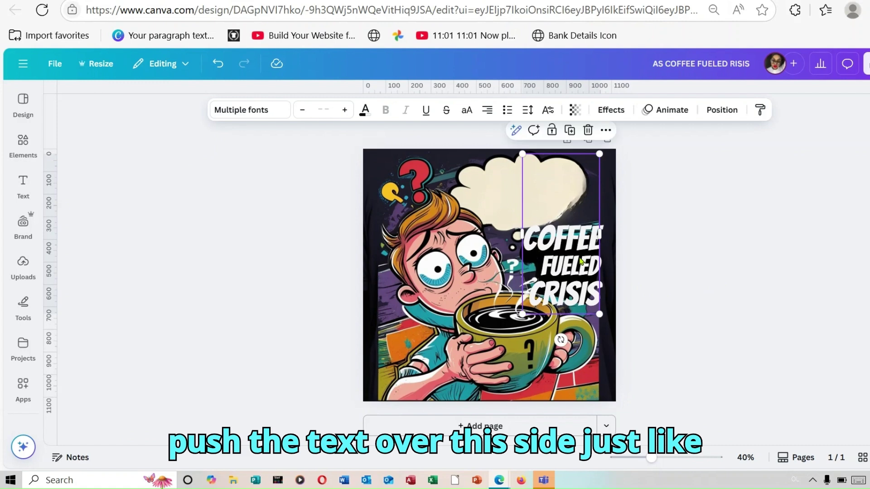
pyautogui.click(762, 232)
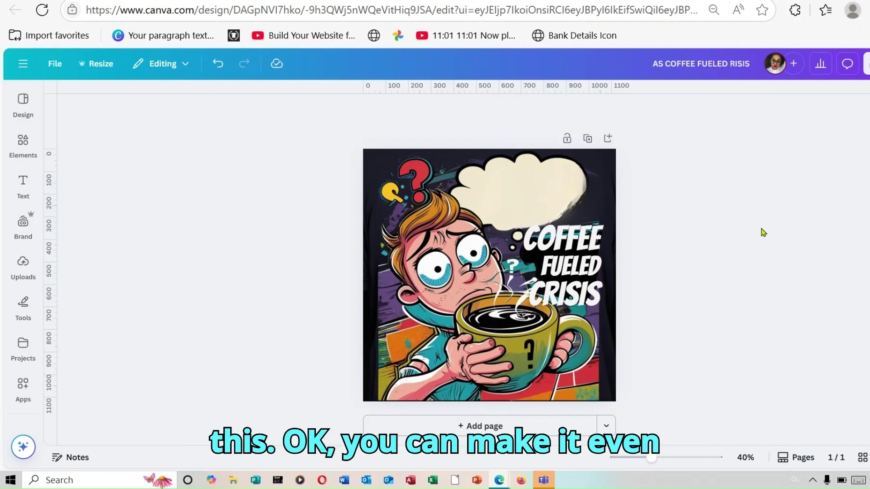
pyautogui.click(583, 268)
pyautogui.moveTo(598, 151); pyautogui.dragTo(586, 182)
pyautogui.moveTo(559, 299); pyautogui.dragTo(562, 292)
pyautogui.click(719, 260)
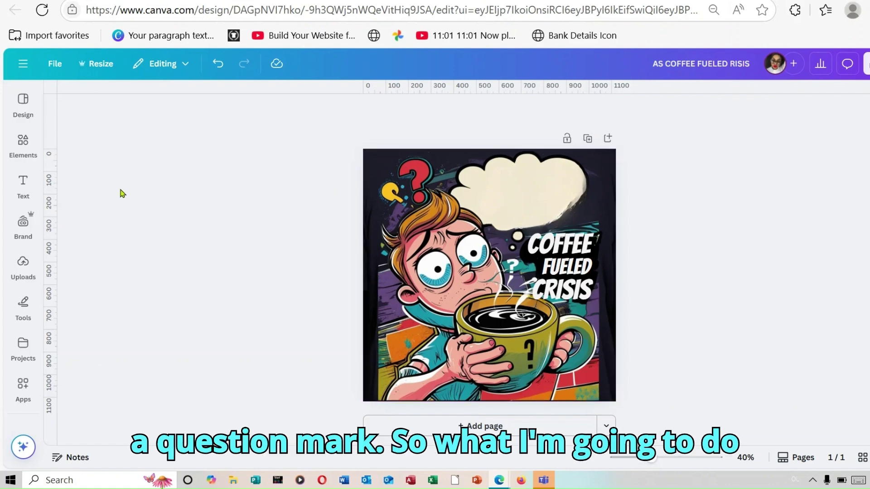
# - Add a heading to the design with the text "A?"
pyautogui.click(25, 187)
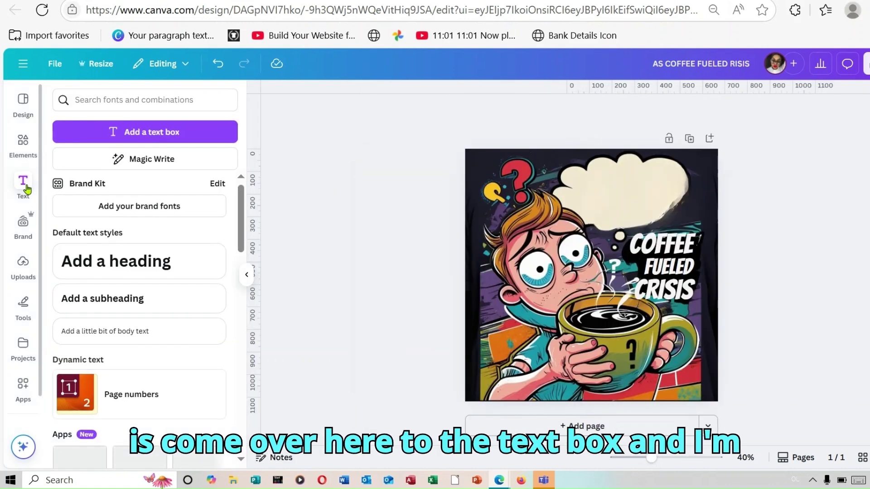
pyautogui.click(150, 267)
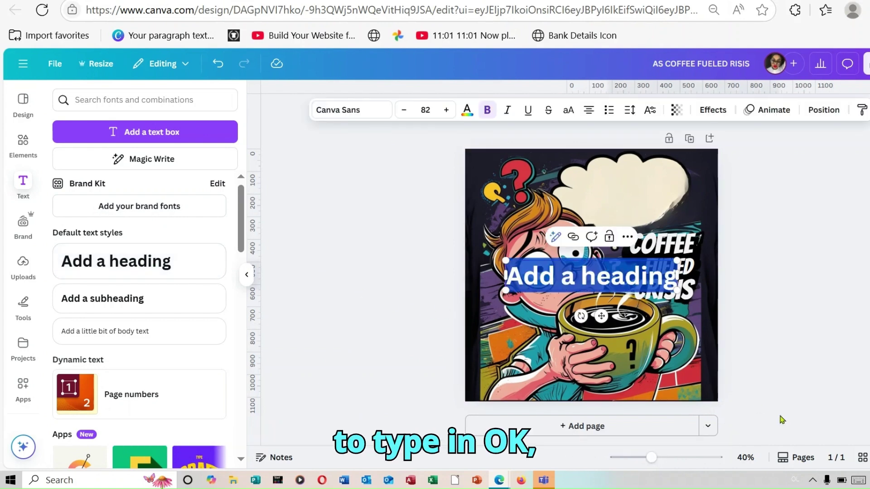
pyautogui.click(857, 480)
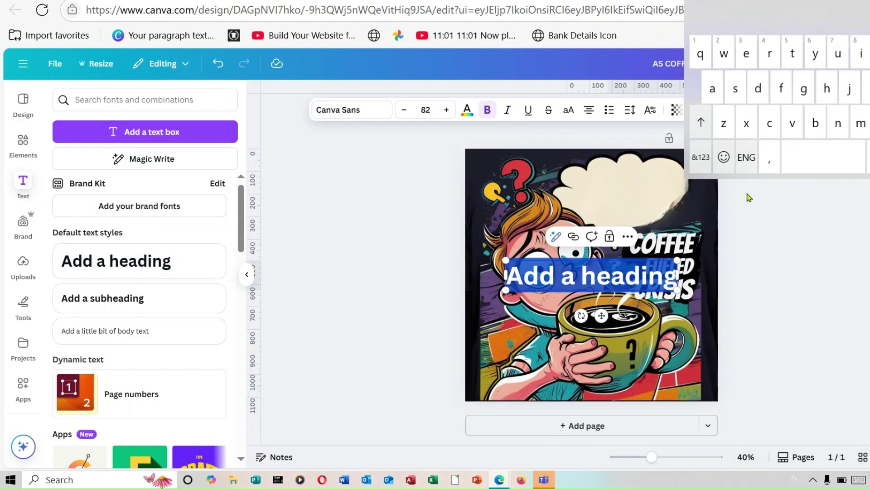
pyautogui.click(705, 127)
pyautogui.click(712, 89)
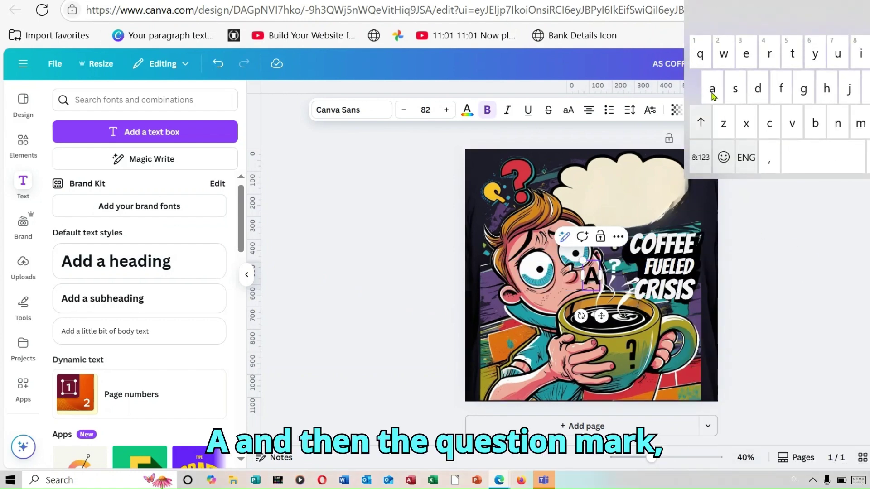
pyautogui.click(701, 158)
pyautogui.click(849, 123)
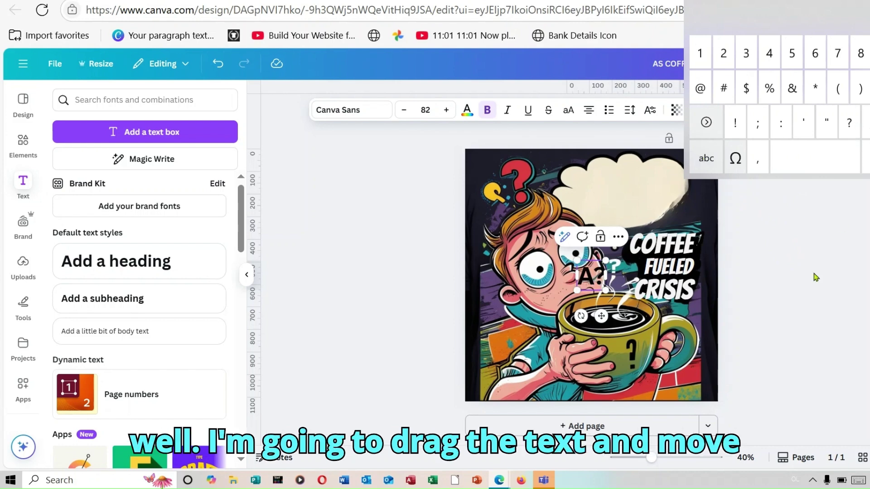
pyautogui.click(733, 329)
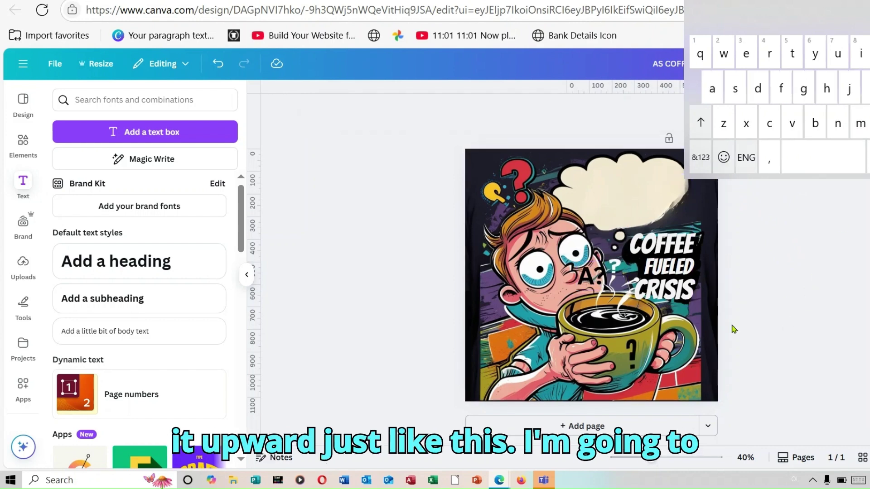
# - Place the "A?" heading inside the thought bubble and set its font to Archivo Black
pyautogui.moveTo(593, 284); pyautogui.dragTo(621, 197)
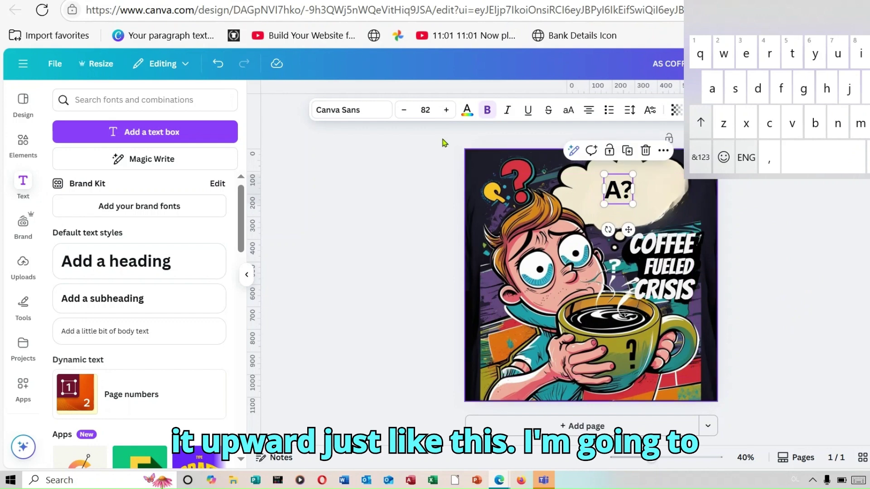
pyautogui.click(372, 114)
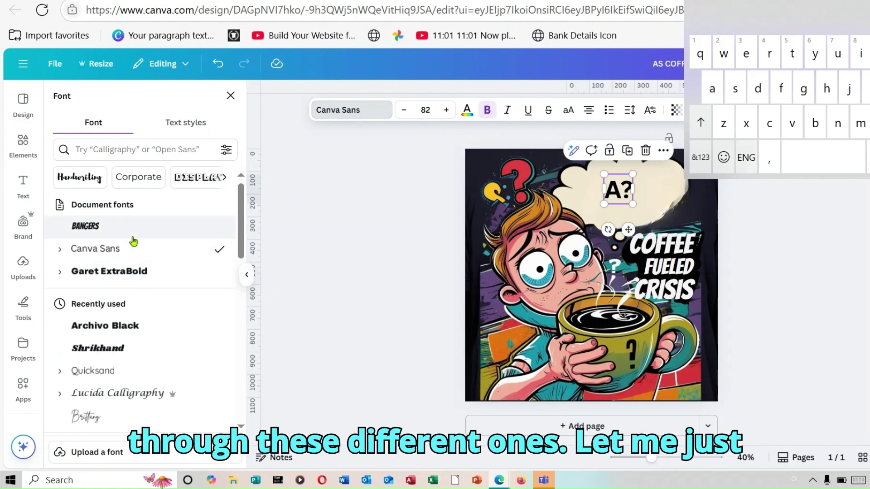
pyautogui.click(134, 327)
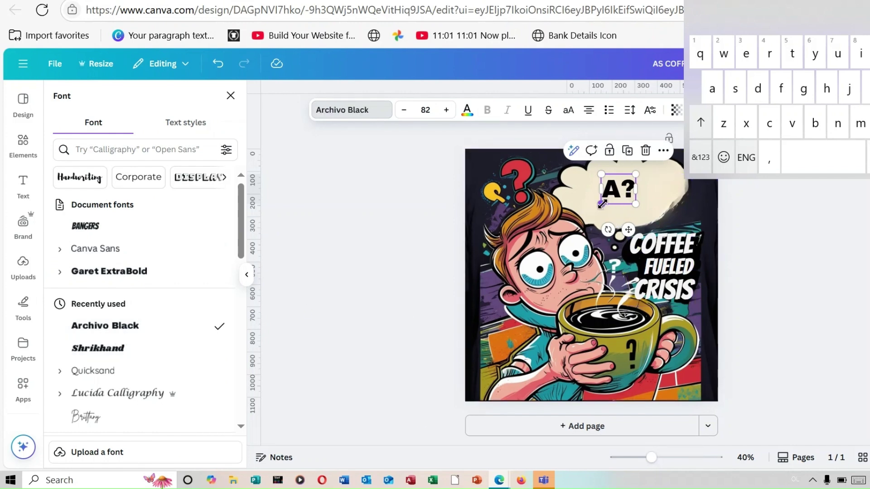
# - Enlarge the "A?" heading to a font size of about 217 and centre it in the thought bubble
pyautogui.moveTo(601, 204); pyautogui.dragTo(526, 265)
pyautogui.moveTo(604, 221); pyautogui.dragTo(643, 205)
pyautogui.moveTo(672, 242); pyautogui.dragTo(655, 227)
pyautogui.moveTo(619, 203); pyautogui.dragTo(639, 204)
pyautogui.press('Escape')
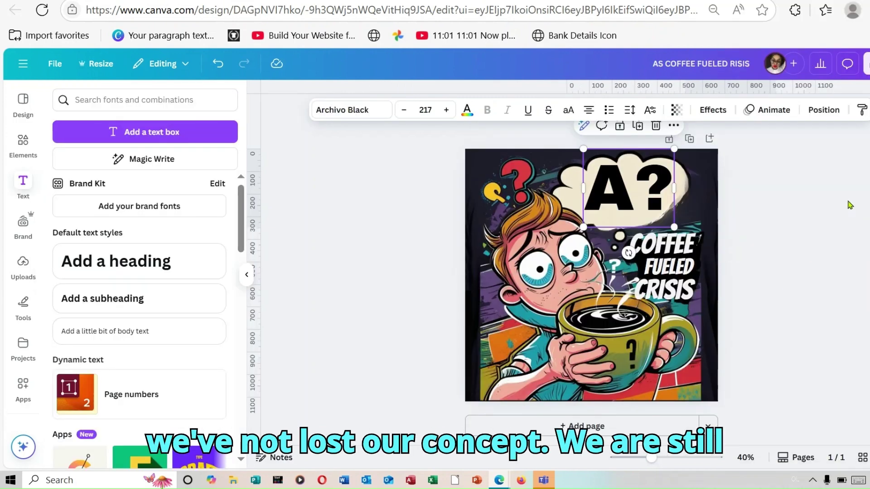
pyautogui.click(850, 205)
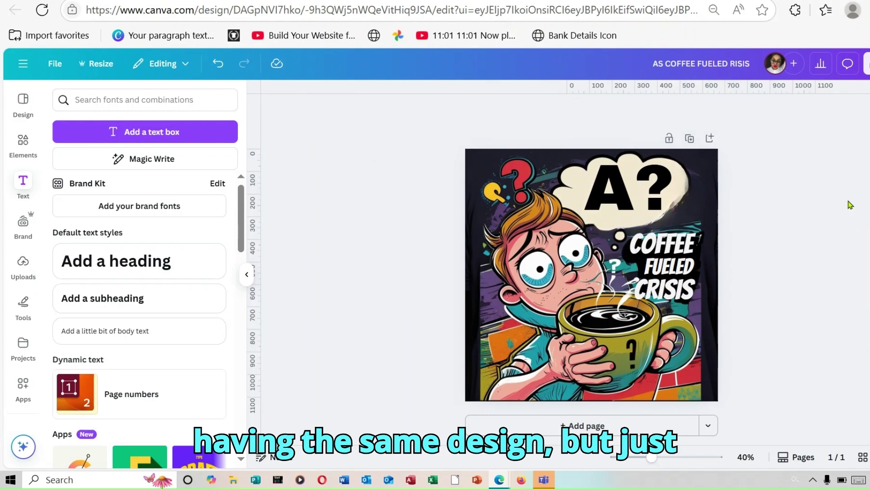
# - Set the text colour of the "A?" heading in the thought bubble to red
pyautogui.click(647, 278)
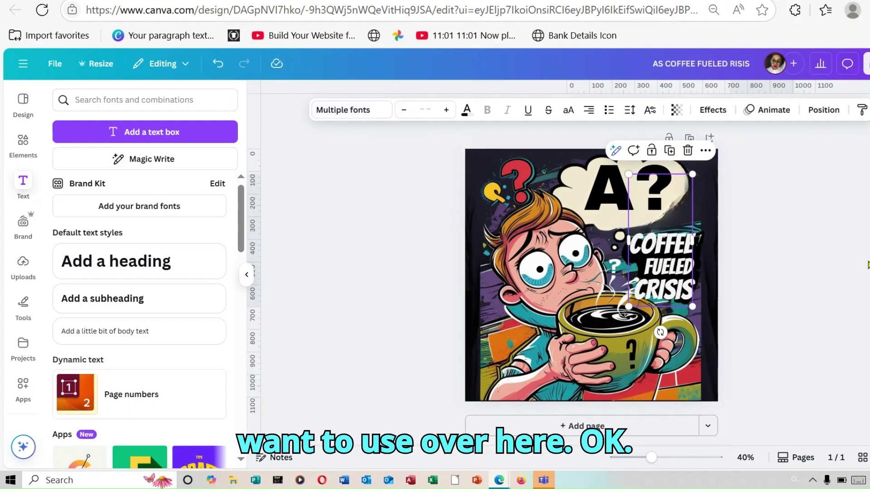
pyautogui.click(646, 194)
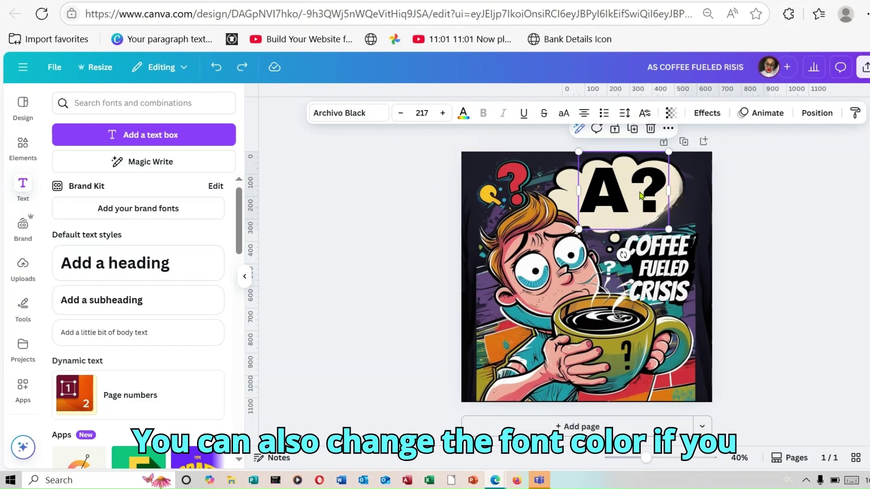
pyautogui.click(584, 187)
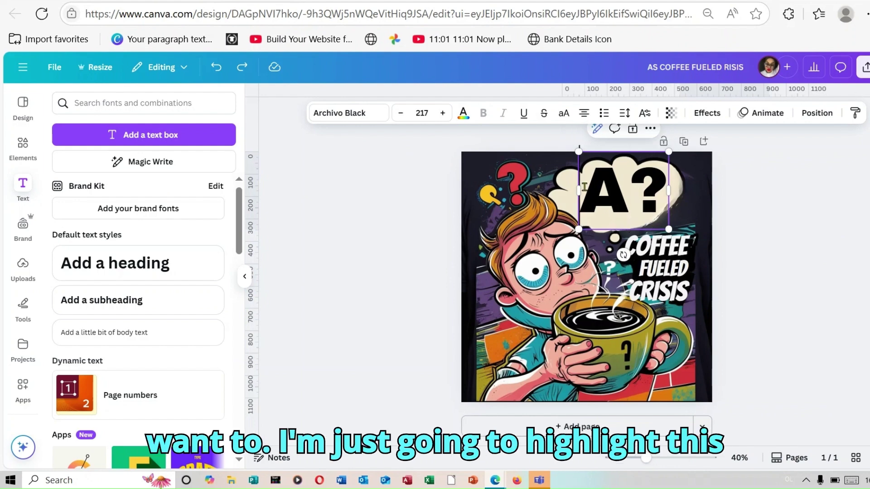
pyautogui.moveTo(585, 187); pyautogui.dragTo(635, 195)
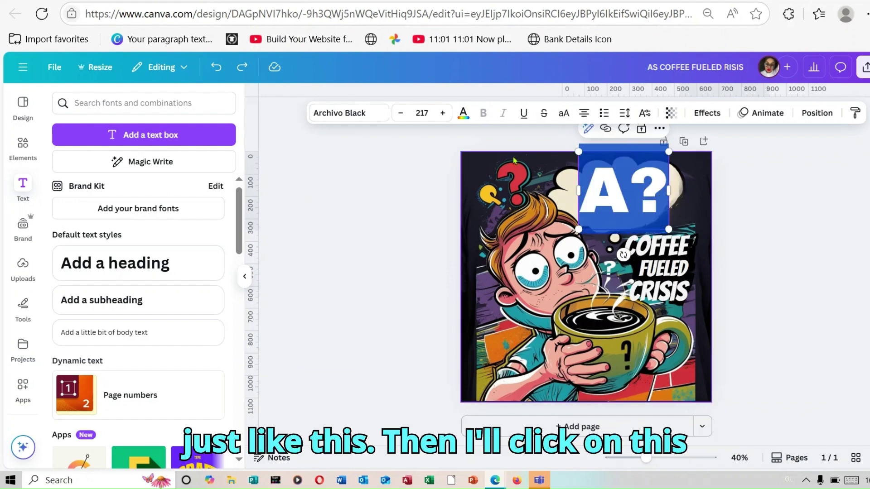
pyautogui.click(463, 113)
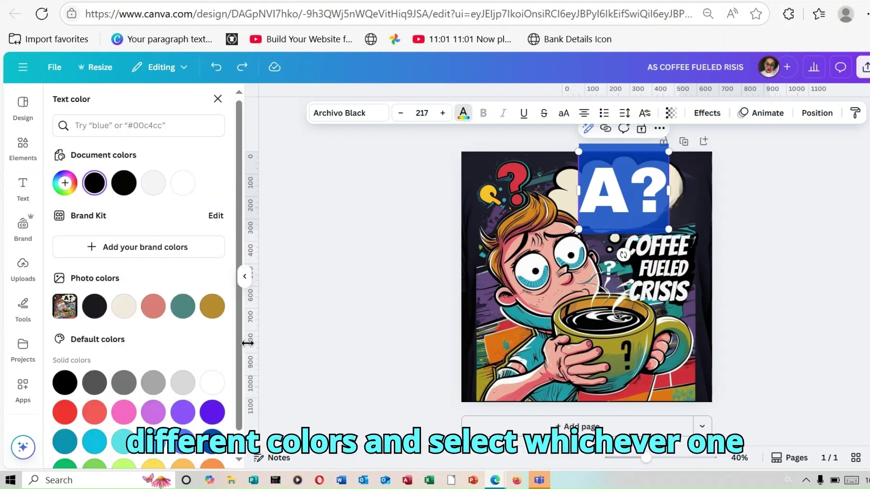
pyautogui.click(238, 455)
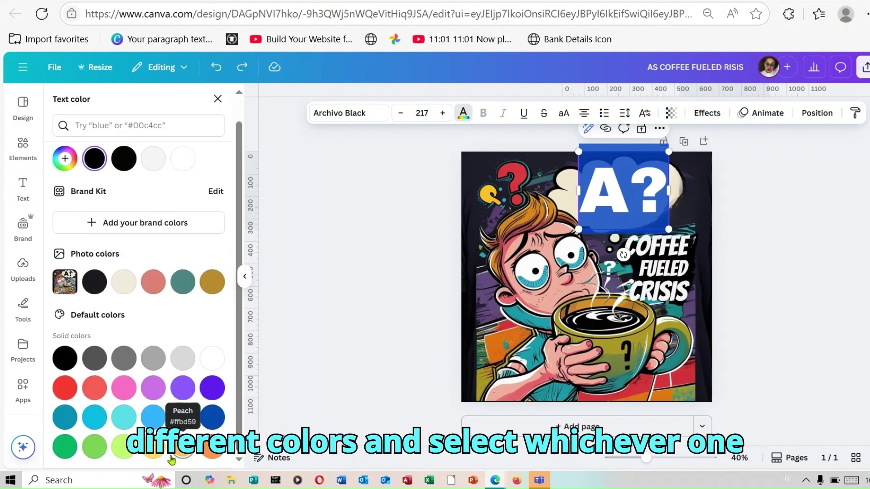
pyautogui.click(65, 388)
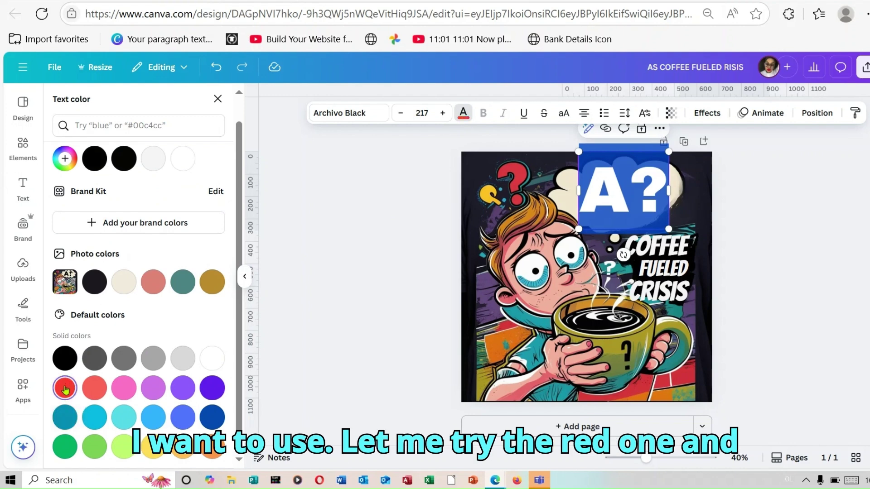
pyautogui.press('Escape')
pyautogui.click(369, 289)
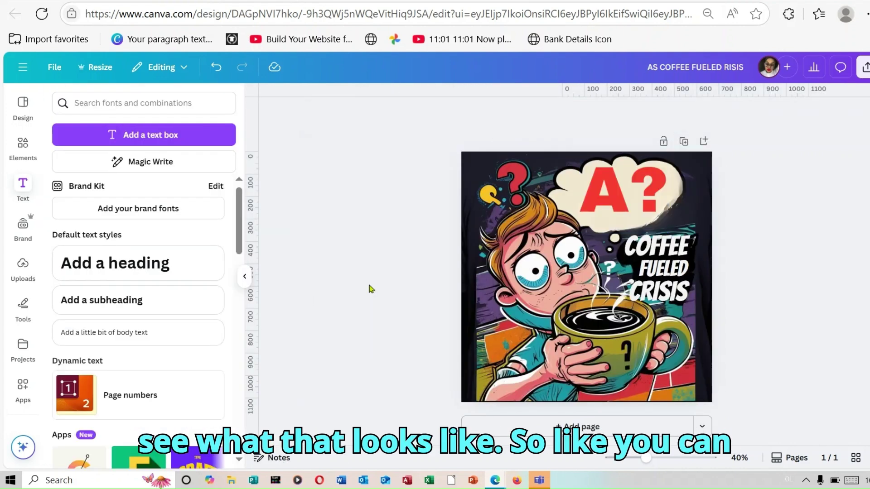
# - Apply the Background text effect to the "A?" heading
pyautogui.click(636, 194)
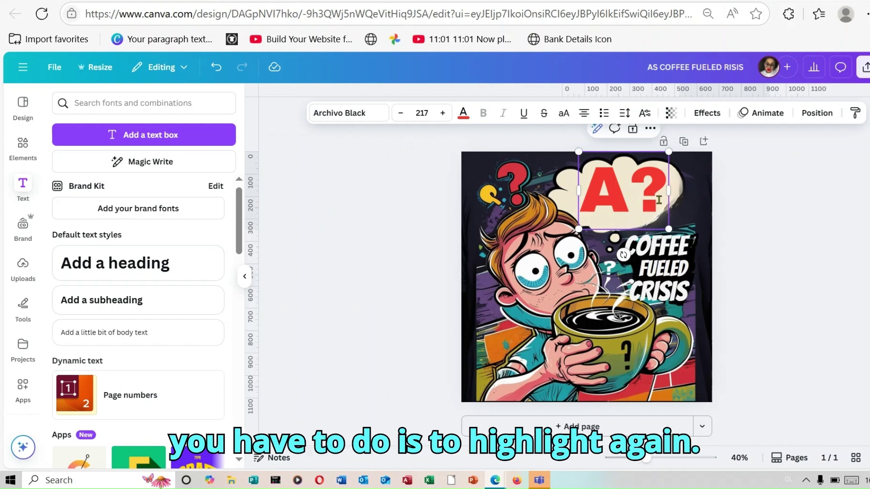
pyautogui.moveTo(658, 200); pyautogui.dragTo(597, 196)
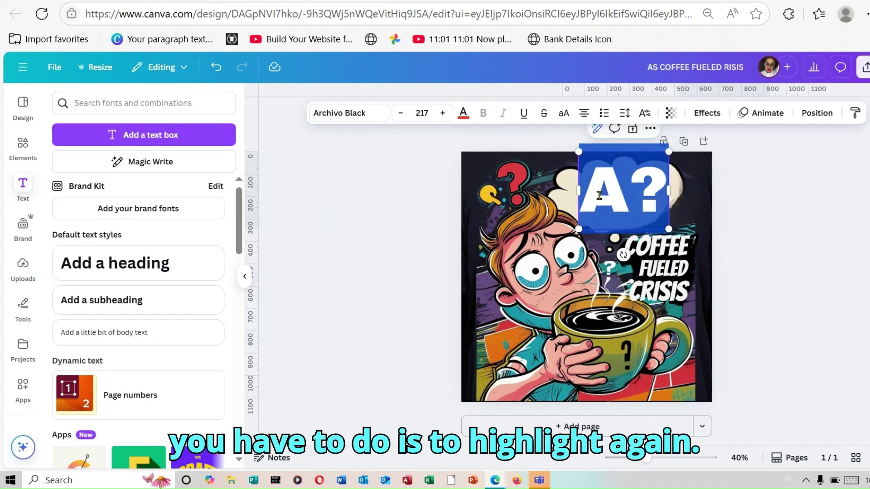
pyautogui.click(711, 116)
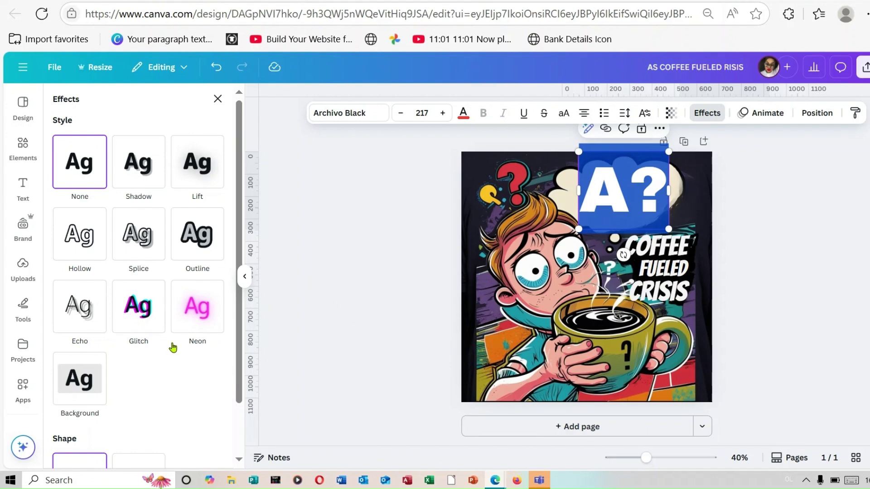
pyautogui.click(92, 379)
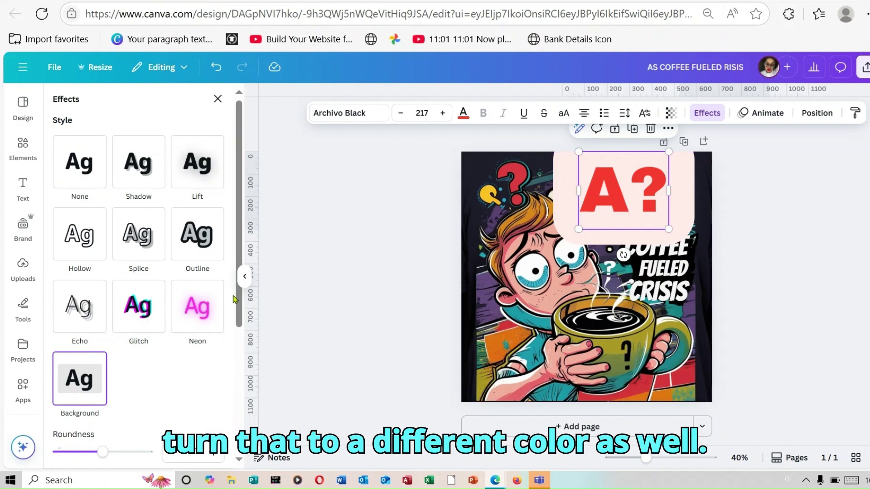
# - Colour the background behind the "A?" heading yellow and scale the heading down to a font size of about 122
pyautogui.scroll(-5, 243, 312)
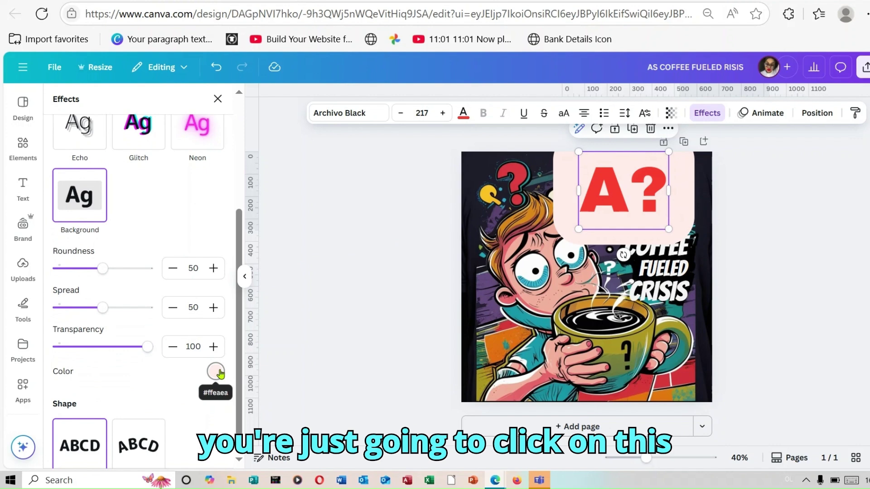
pyautogui.click(216, 372)
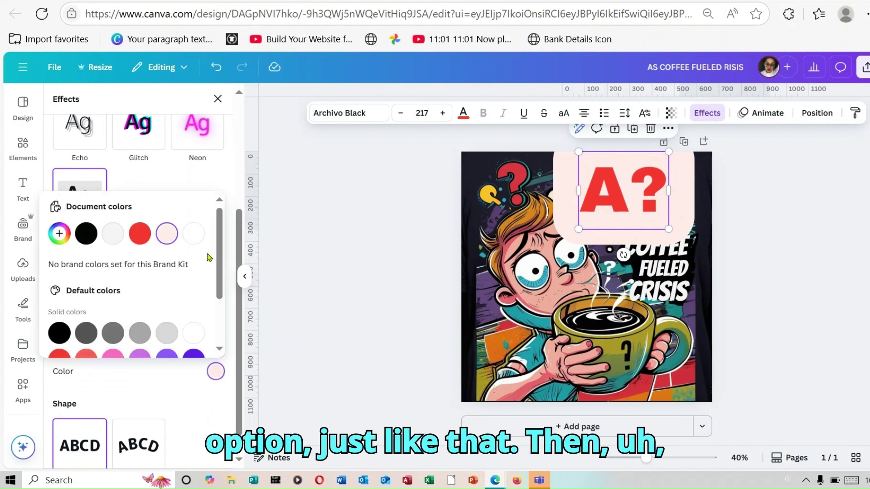
pyautogui.moveTo(221, 265); pyautogui.dragTo(240, 300)
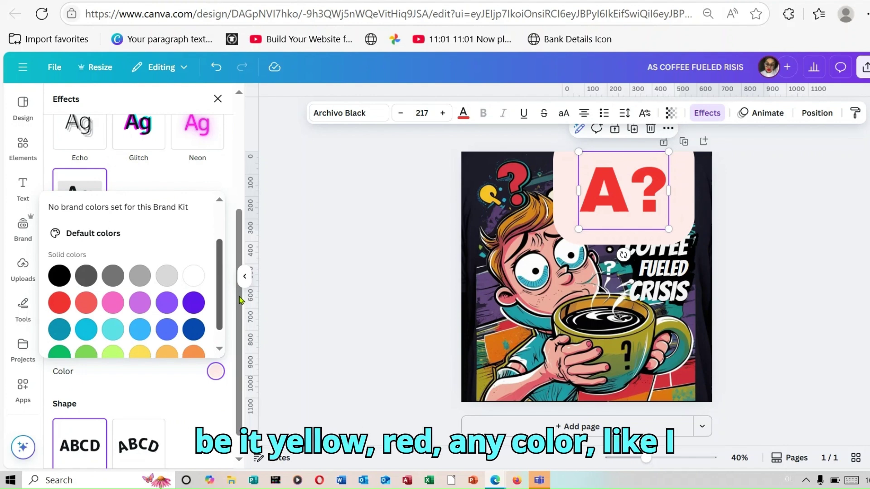
pyautogui.scroll(-1, 145, 317)
pyautogui.click(145, 340)
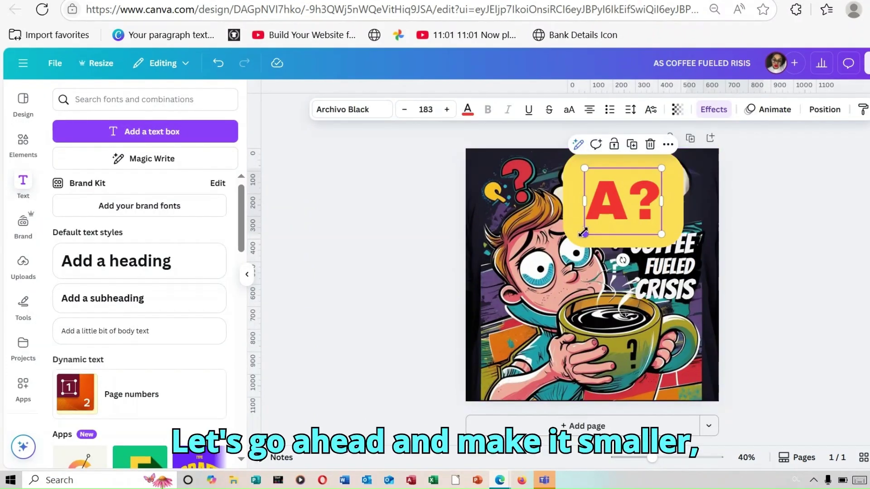
pyautogui.moveTo(583, 233); pyautogui.dragTo(625, 200)
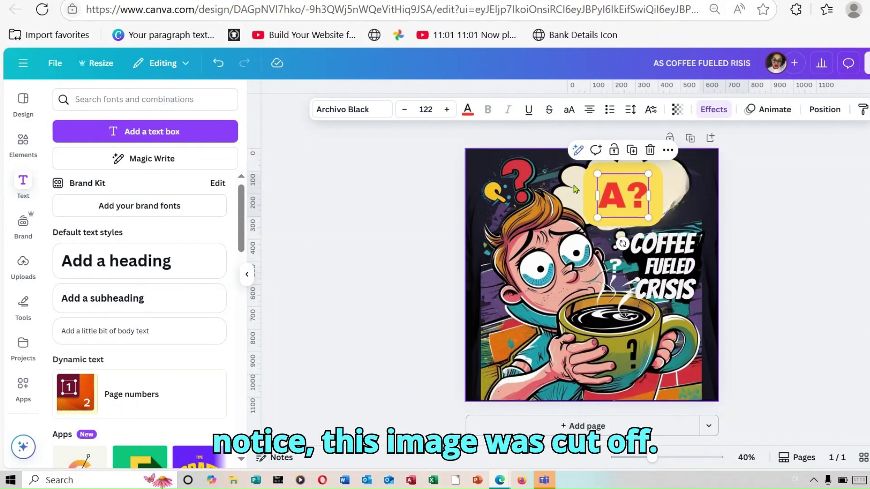
pyautogui.click(812, 187)
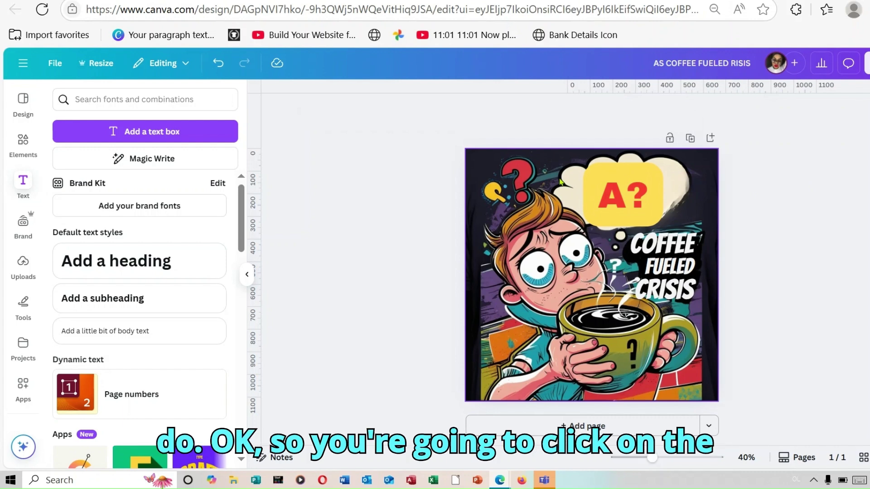
# - Start Magic Grab on the coffee illustration and choose brush selection for the object to grab
pyautogui.click(478, 172)
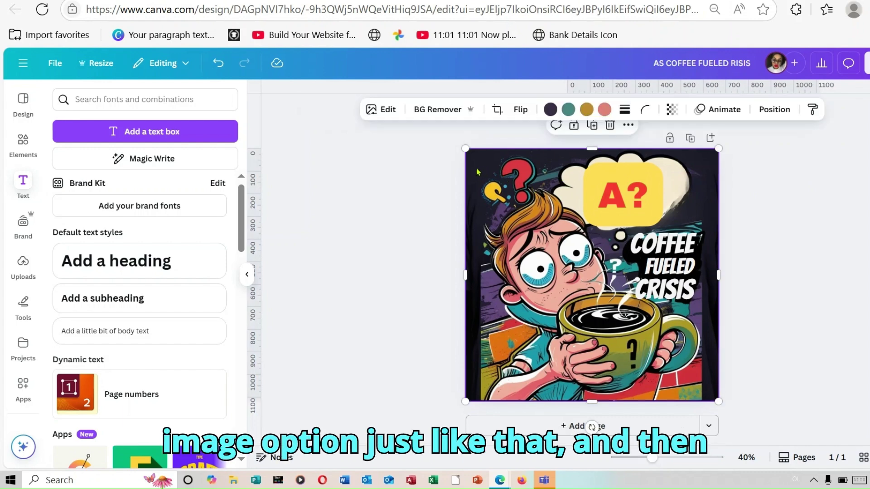
pyautogui.click(380, 113)
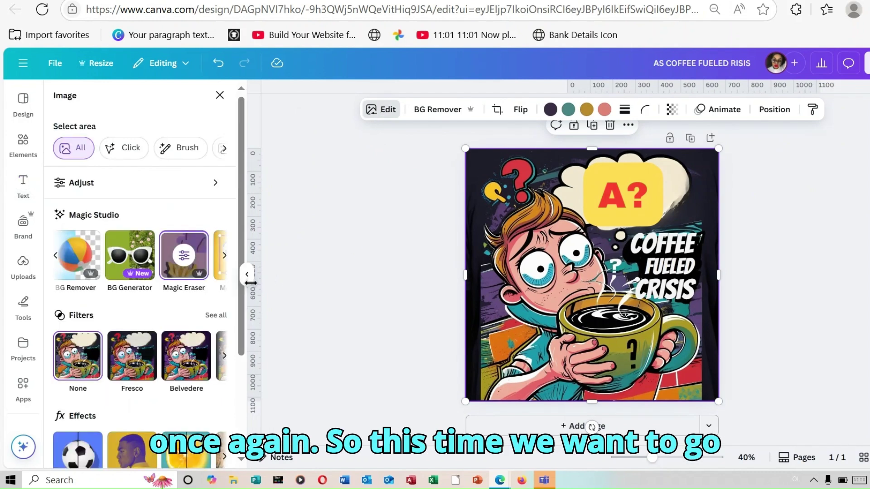
pyautogui.click(224, 257)
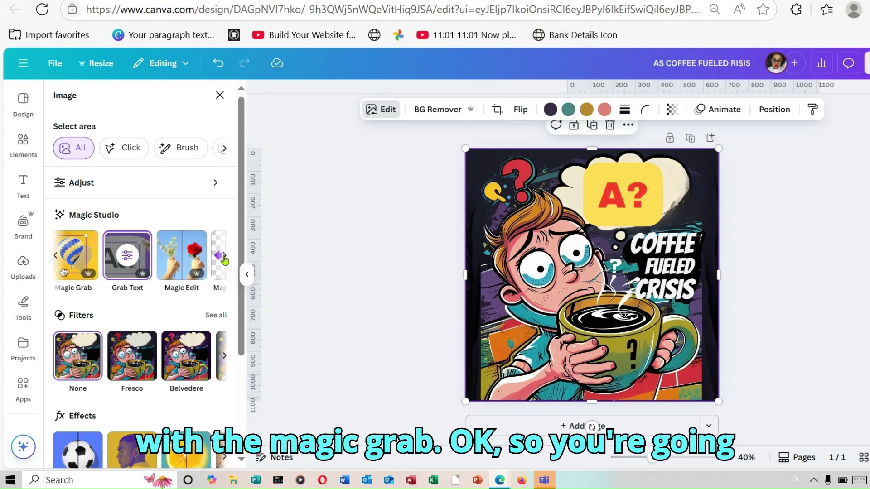
pyautogui.click(70, 253)
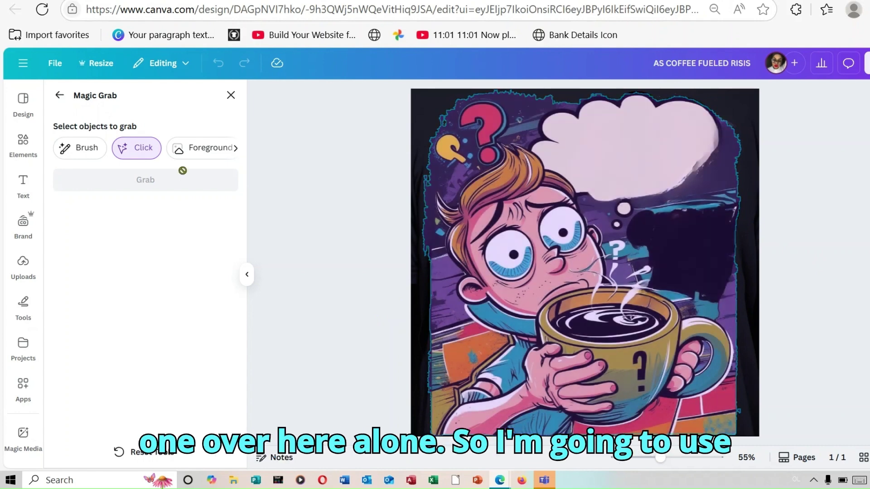
pyautogui.click(89, 147)
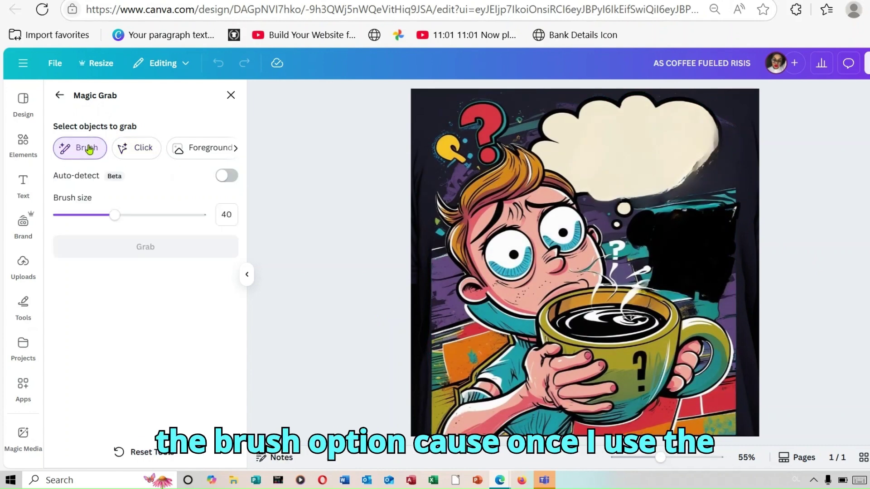
pyautogui.click(136, 148)
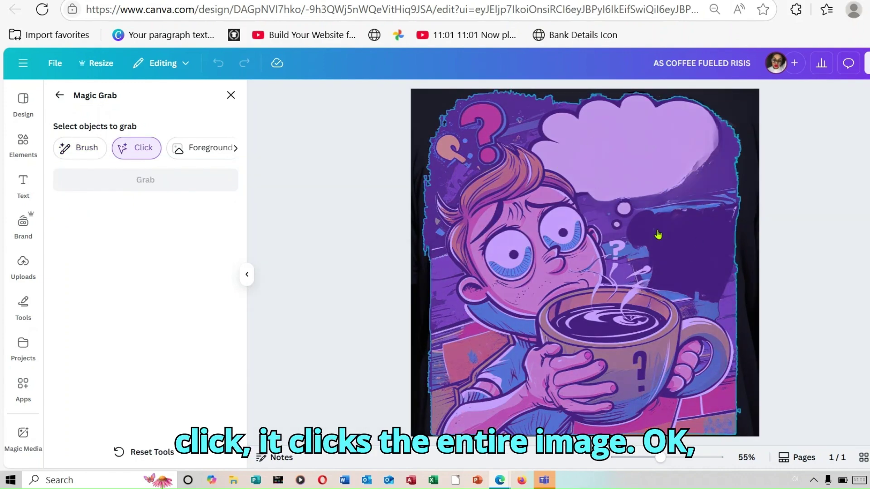
pyautogui.click(85, 148)
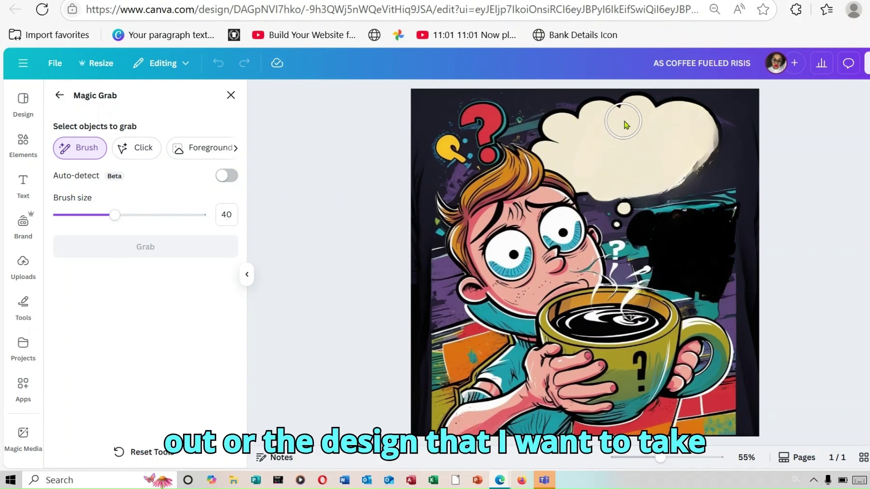
# - Brush over the whole thought bubble, grab it out of the illustration and delete the detached bubble
pyautogui.moveTo(633, 121); pyautogui.dragTo(694, 118)
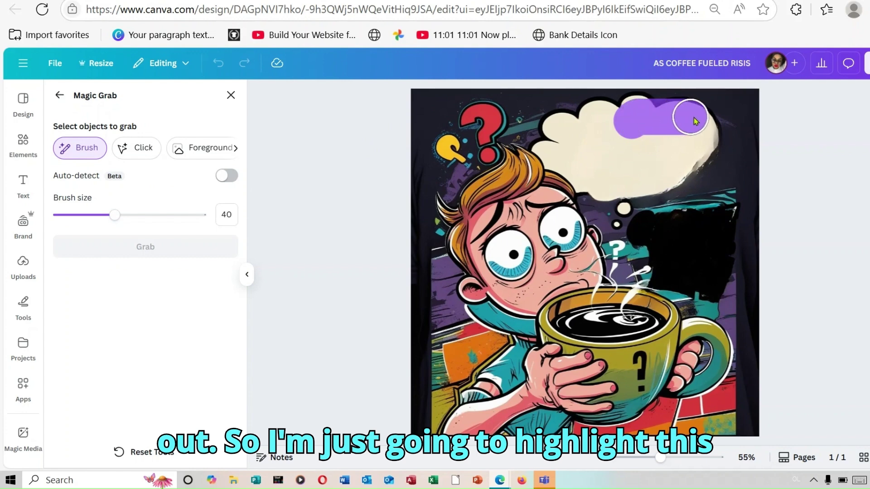
pyautogui.moveTo(675, 173); pyautogui.dragTo(649, 183)
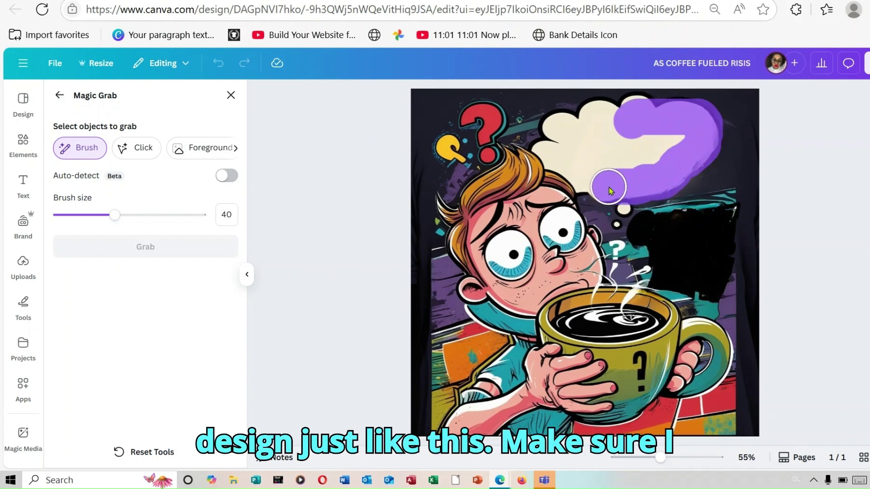
pyautogui.moveTo(602, 187)
pyautogui.mouseDown()
pyautogui.moveTo(551, 144)
pyautogui.moveTo(559, 127)
pyautogui.moveTo(621, 110)
pyautogui.moveTo(635, 117)
pyautogui.moveTo(586, 148)
pyautogui.moveTo(679, 142)
pyautogui.moveTo(646, 148)
pyautogui.mouseUp()
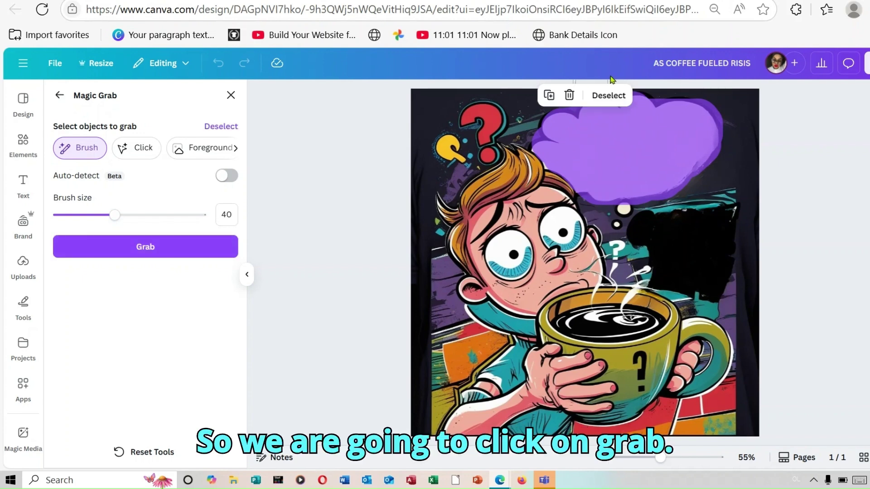
pyautogui.click(181, 246)
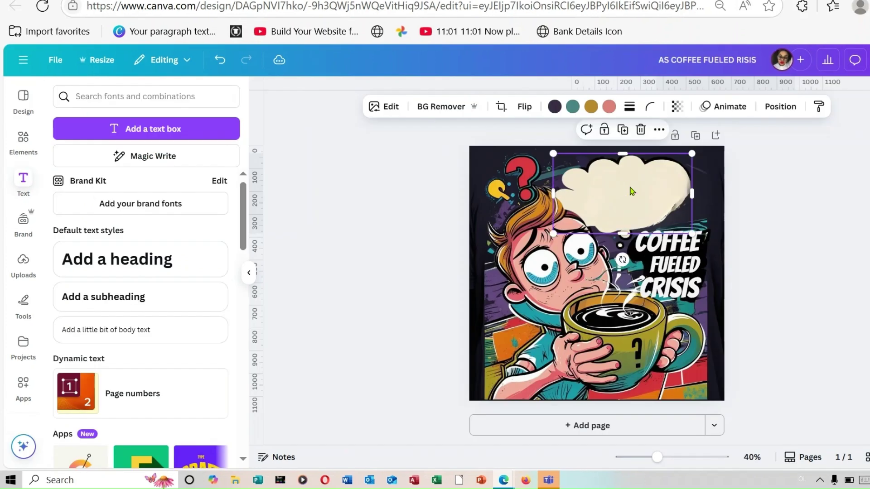
pyautogui.moveTo(633, 191); pyautogui.dragTo(610, 185)
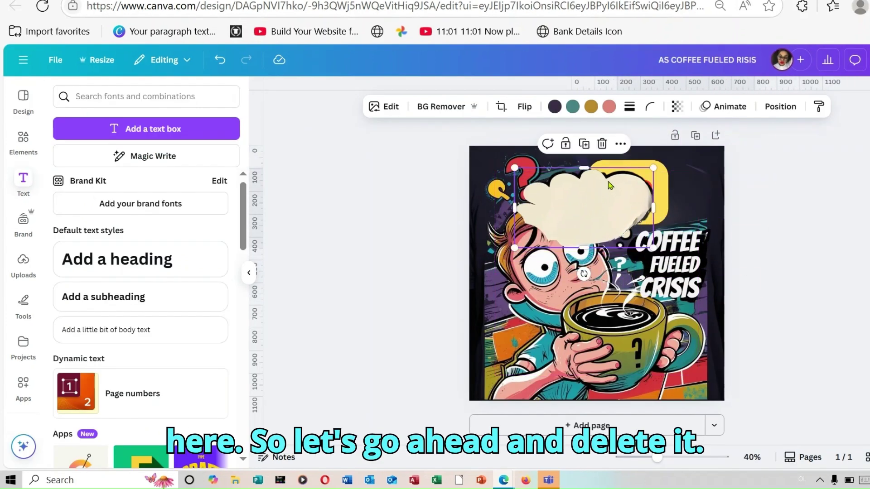
pyautogui.click(602, 145)
# - Change the "A?" heading's text colour to the black from the photo colours
pyautogui.click(621, 196)
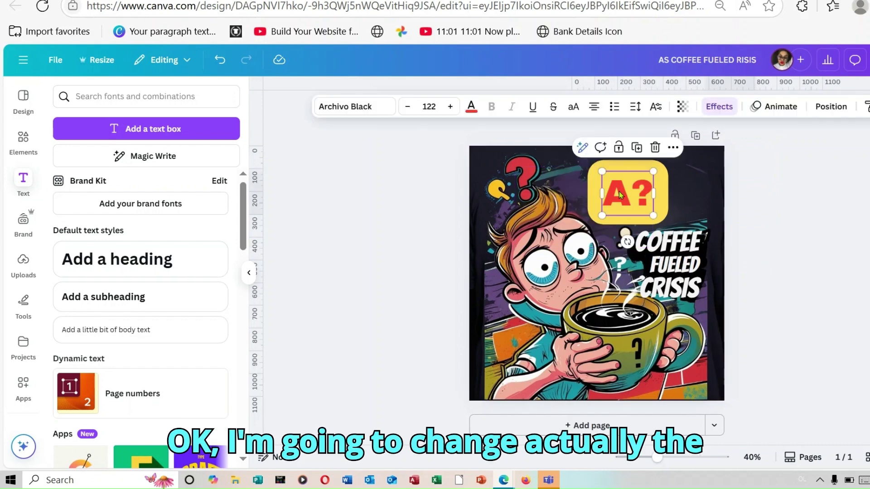
pyautogui.click(471, 108)
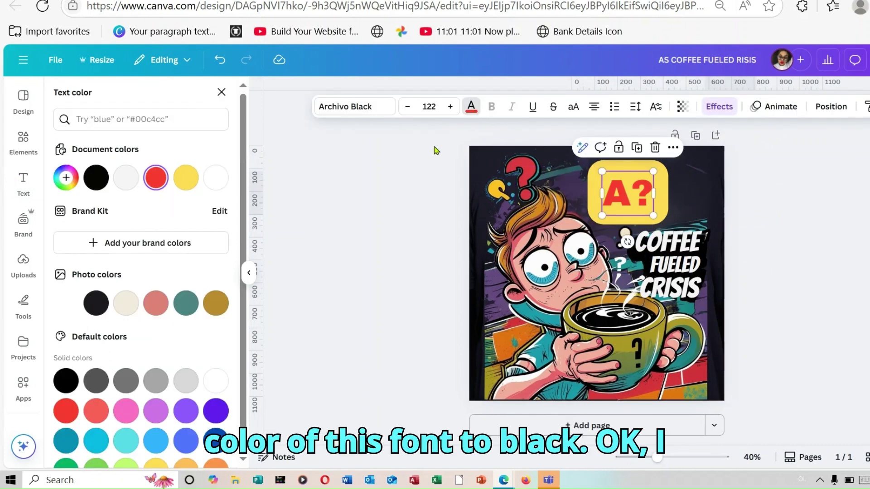
pyautogui.click(96, 303)
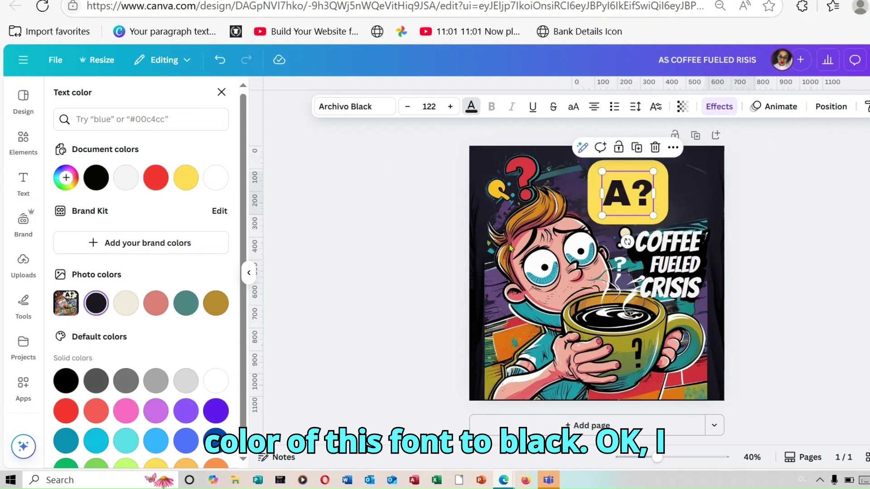
pyautogui.click(221, 92)
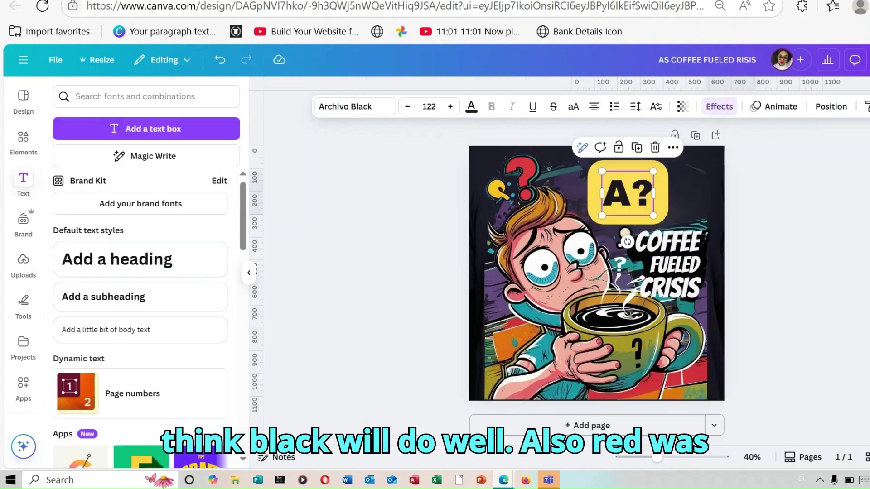
pyautogui.click(831, 233)
pyautogui.click(619, 210)
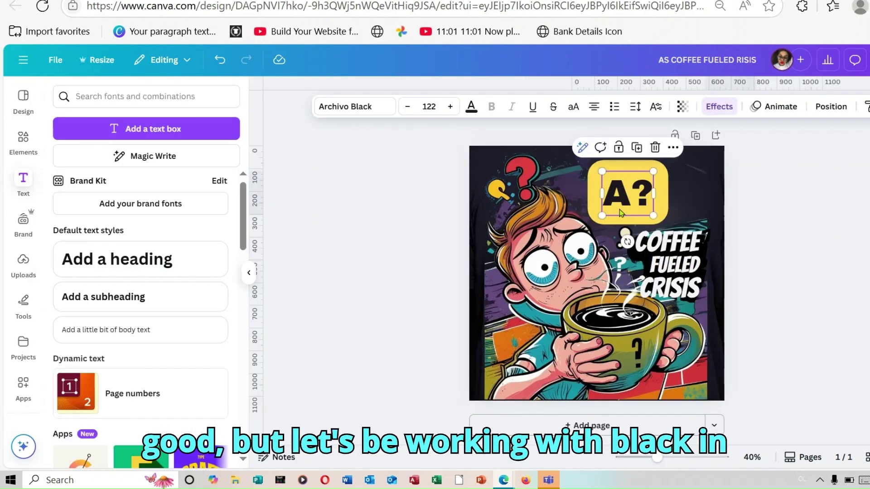
# - Enlarge the "A?" heading to a font size of about 138 and move it slightly up on its yellow background
pyautogui.moveTo(656, 216); pyautogui.dragTo(660, 222)
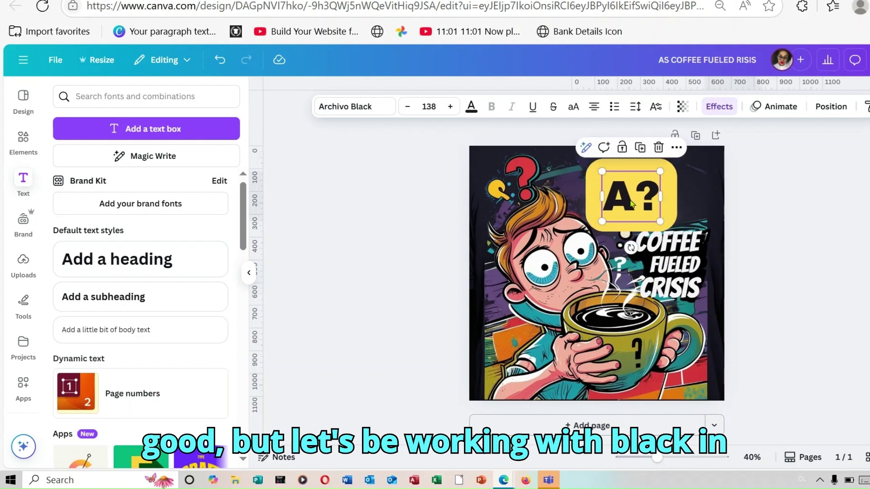
pyautogui.moveTo(627, 199); pyautogui.dragTo(629, 188)
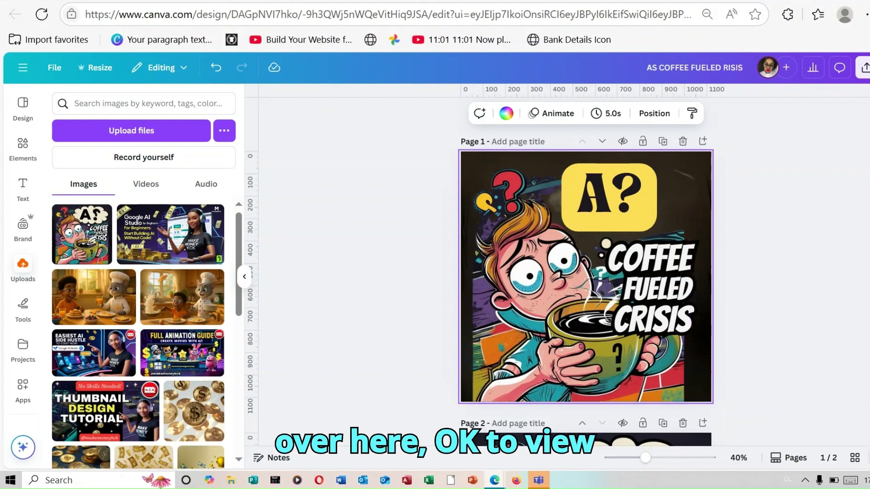
# - Present the design full screen and advance to the original image on page 2 for comparison
pyautogui.click(865, 458)
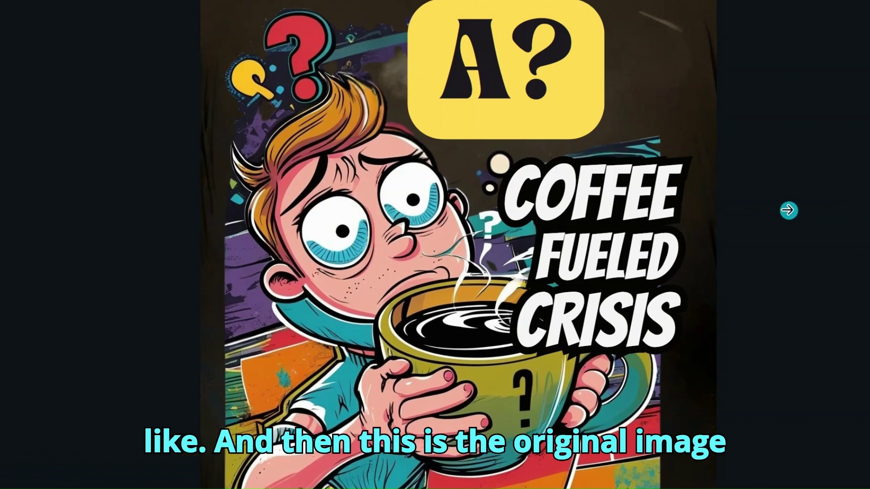
pyautogui.click(800, 199)
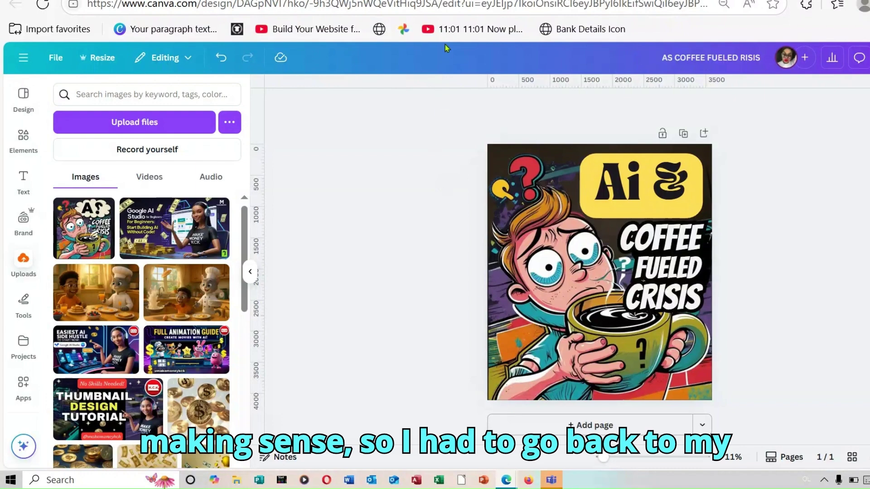
# - Switch to Printify and open the men's T-shirts category of the product catalog
pyautogui.hotkey('ctrl', 'Tab')
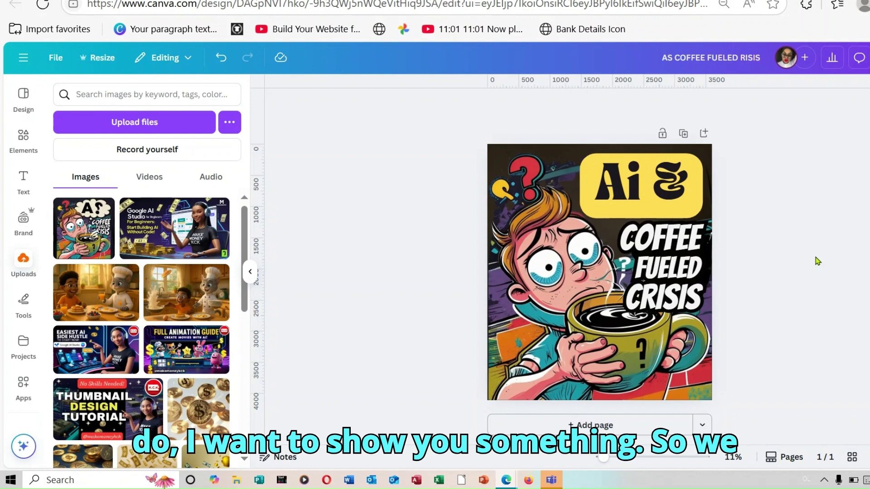
pyautogui.click(770, 1)
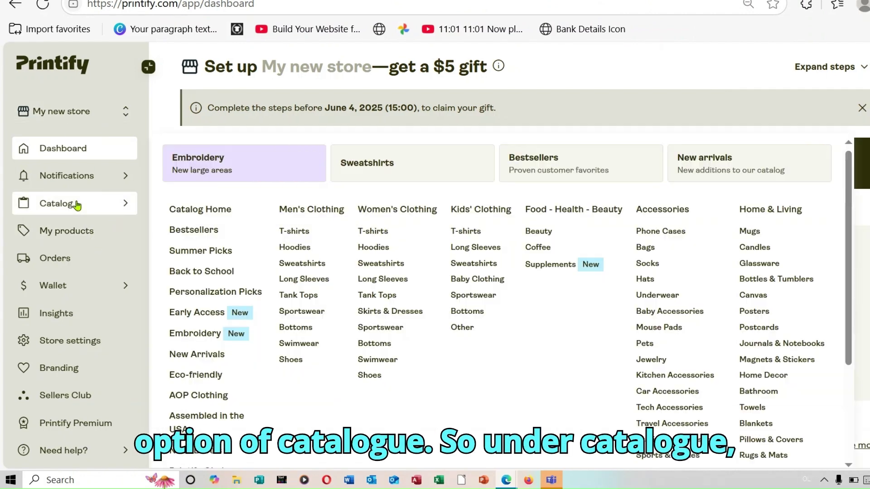
pyautogui.click(77, 206)
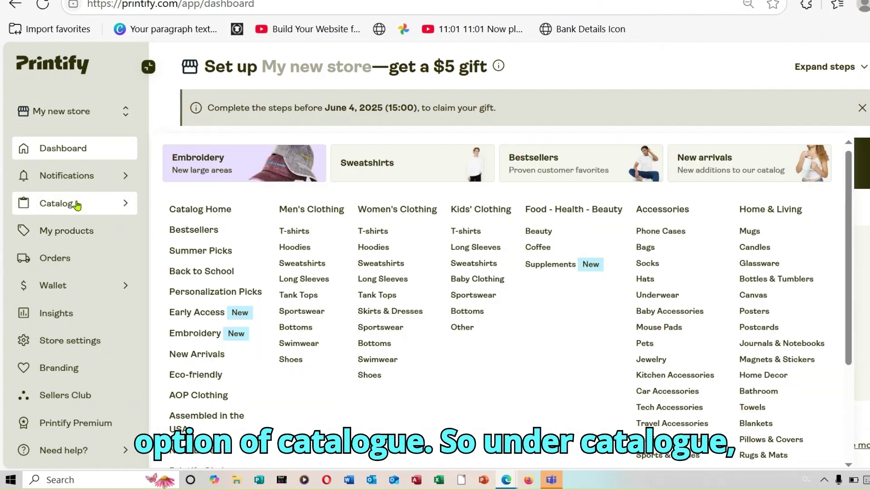
pyautogui.click(309, 233)
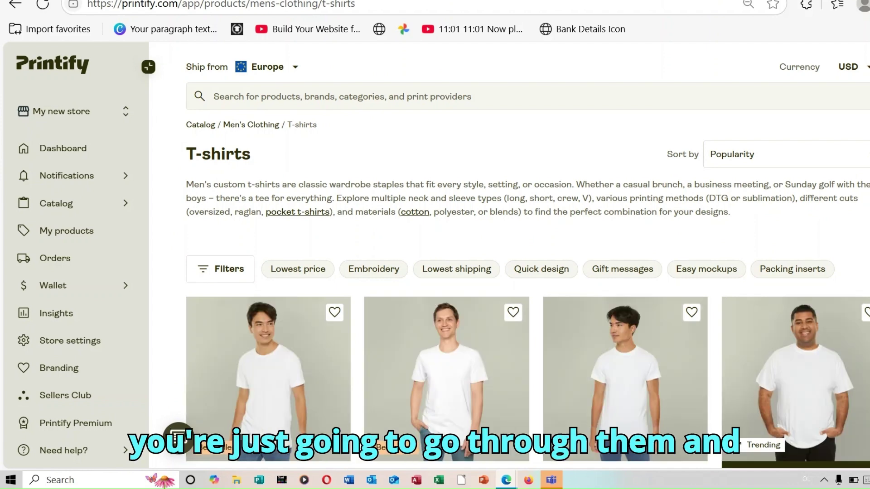
# - Choose the Unisex Jersey Short Sleeve Tee and start designing it with the Print Logistic provider
pyautogui.scroll(-5, 528, 254)
pyautogui.scroll(-1, 527, 254)
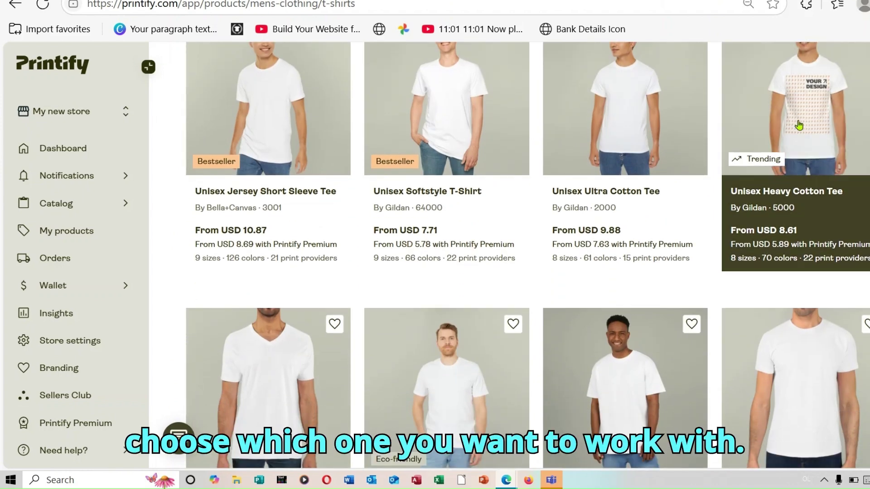
pyautogui.scroll(1, 796, 182)
pyautogui.scroll(5, 527, 254)
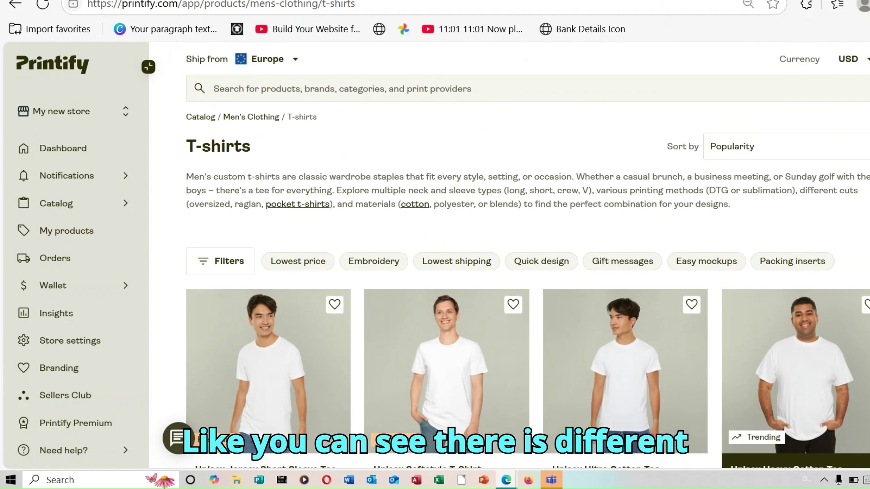
pyautogui.scroll(-3, 527, 254)
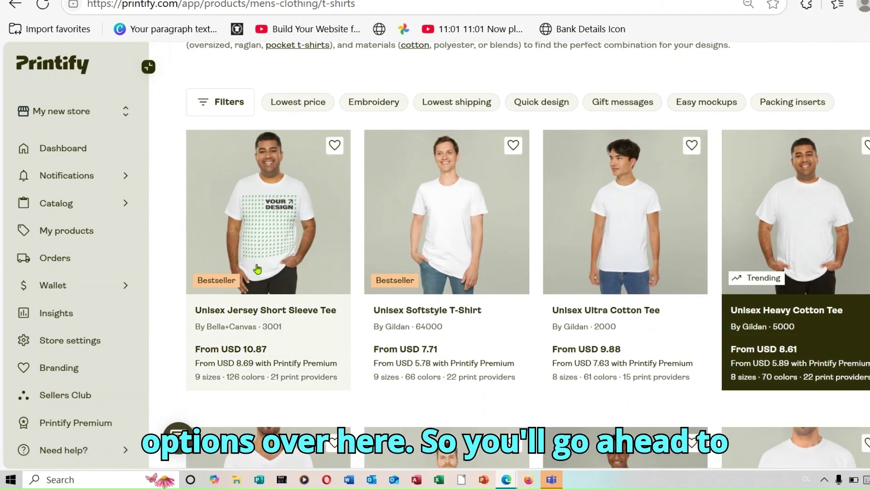
pyautogui.click(259, 234)
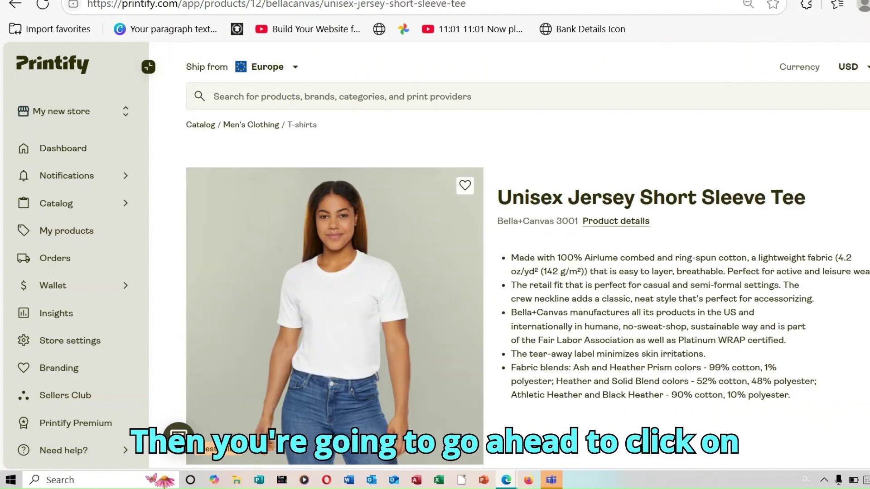
pyautogui.scroll(-8, 852, 186)
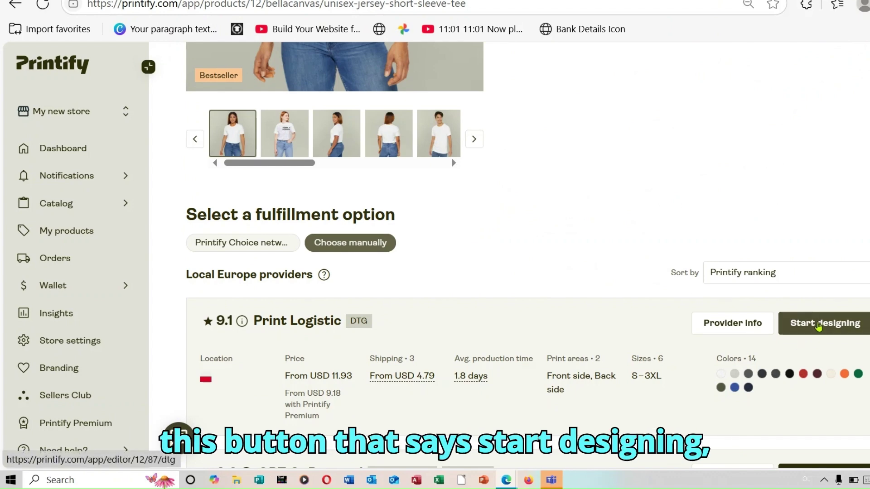
pyautogui.click(818, 323)
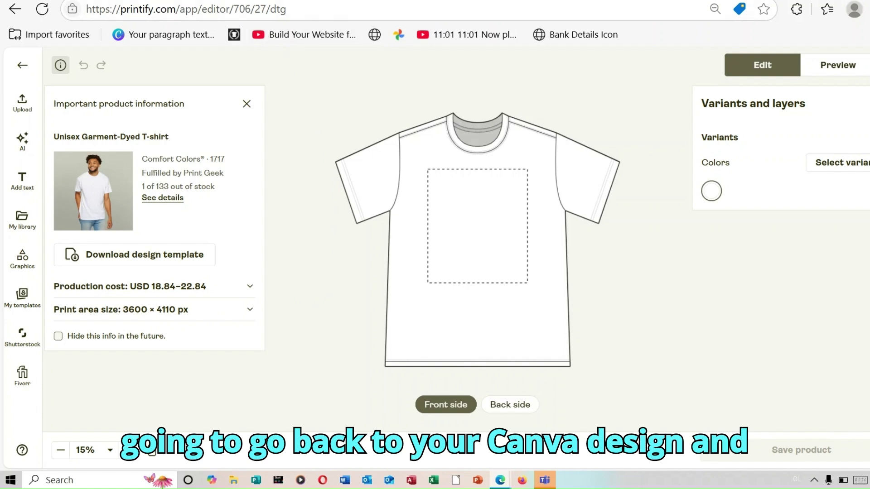
# - Switch to Canva and check the coffee design's custom width and height in the resize options
pyautogui.hotkey('ctrl', 'Tab')
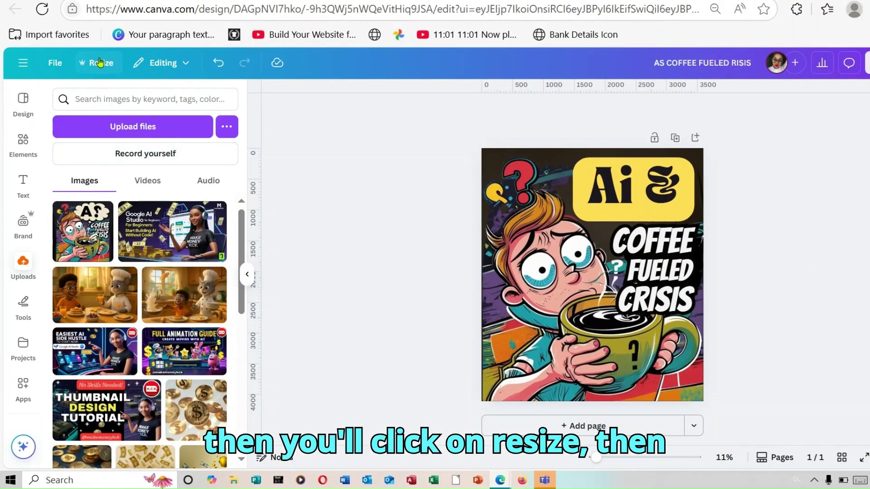
pyautogui.click(98, 62)
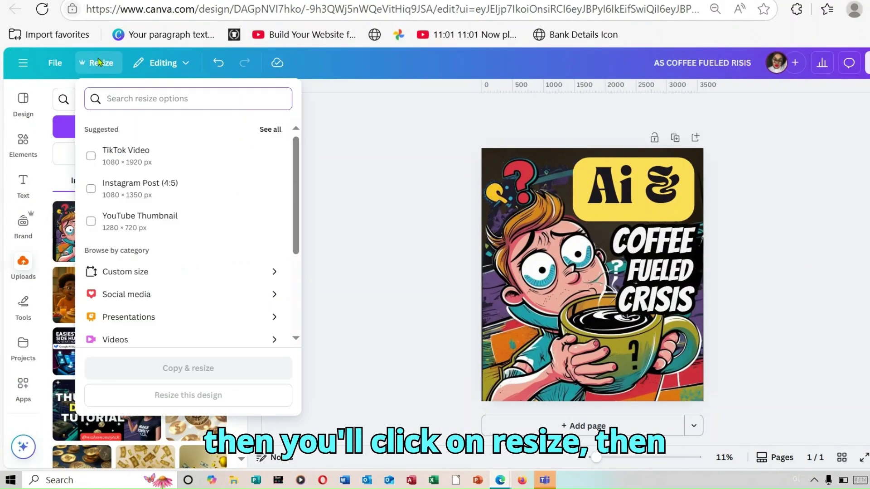
pyautogui.click(148, 271)
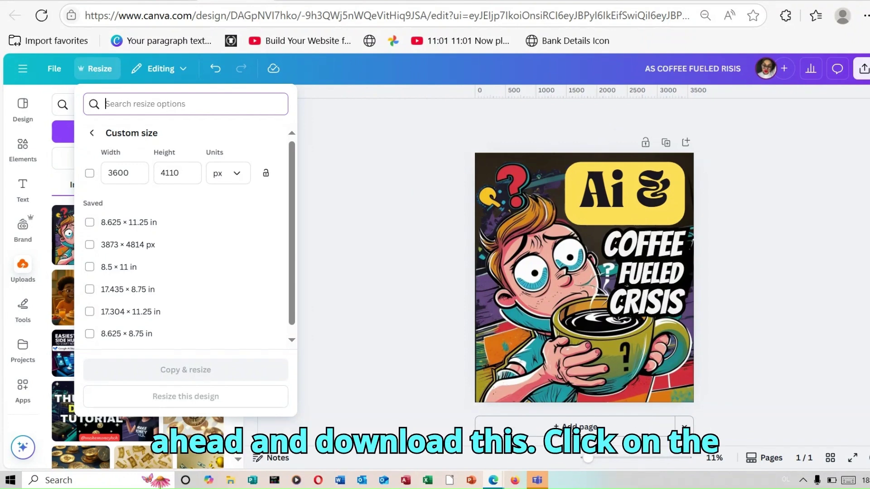
pyautogui.press('Escape')
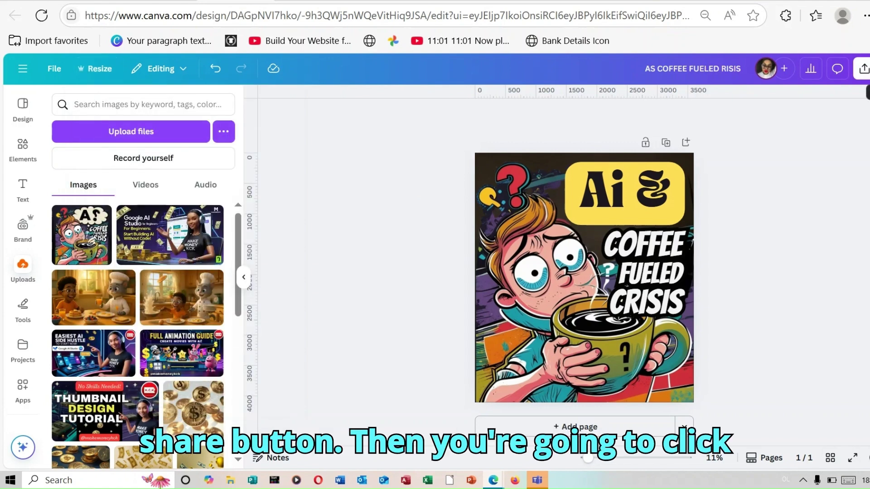
# - Download the coffee design as a PNG at 3,600 × 4,110 px
pyautogui.click(863, 69)
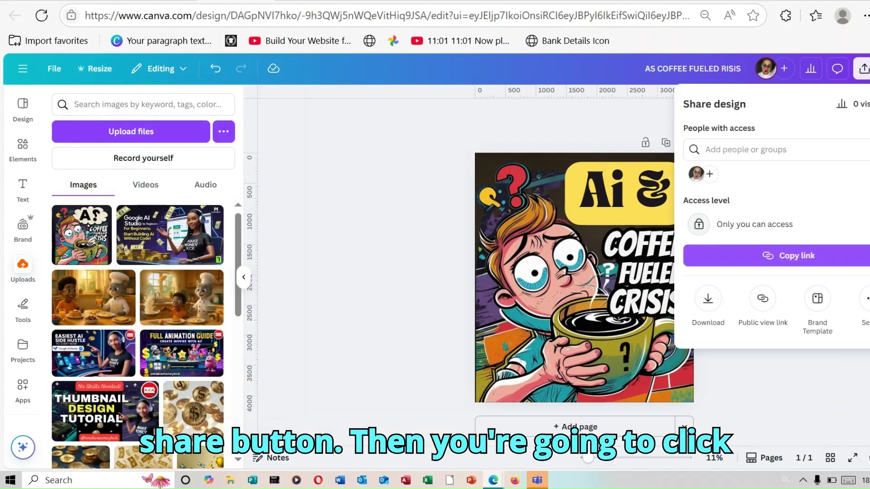
pyautogui.click(708, 300)
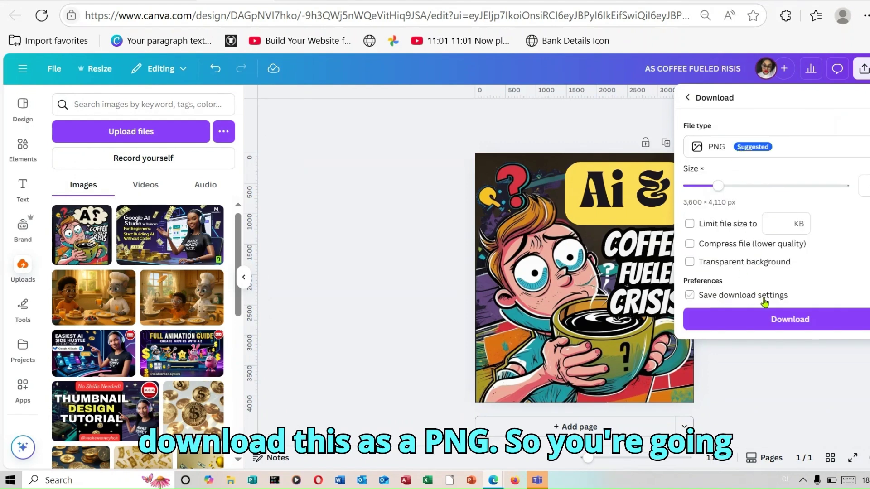
pyautogui.click(767, 321)
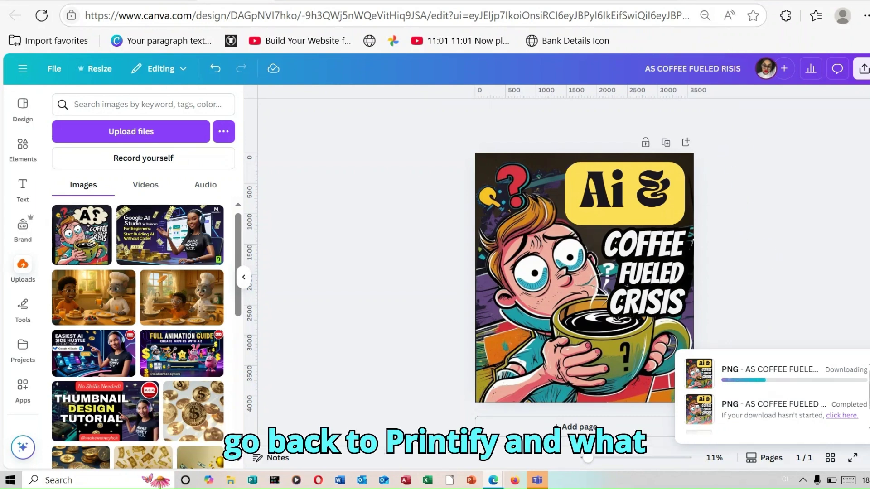
# - Switch to Printify and upload "AS COFFEE FUELED RISIS (1).png" from the device's Downloads folder onto the T-shirt's front side
pyautogui.hotkey('ctrl', 'Tab')
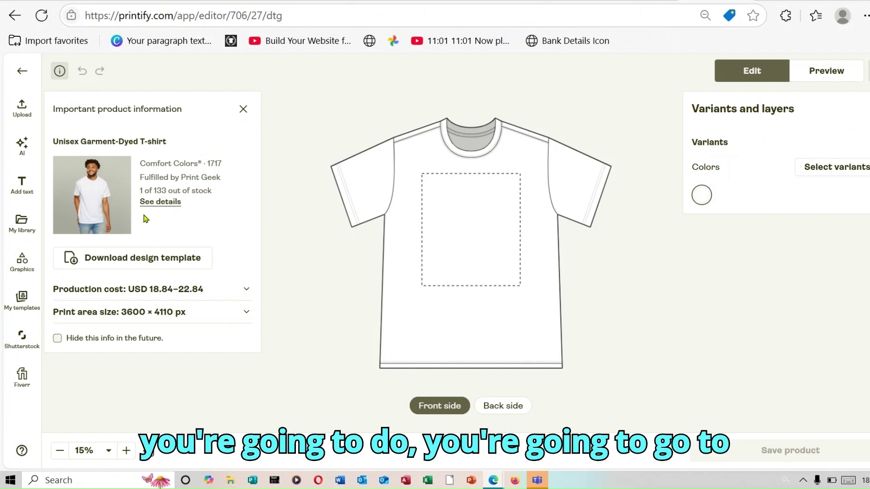
pyautogui.click(27, 113)
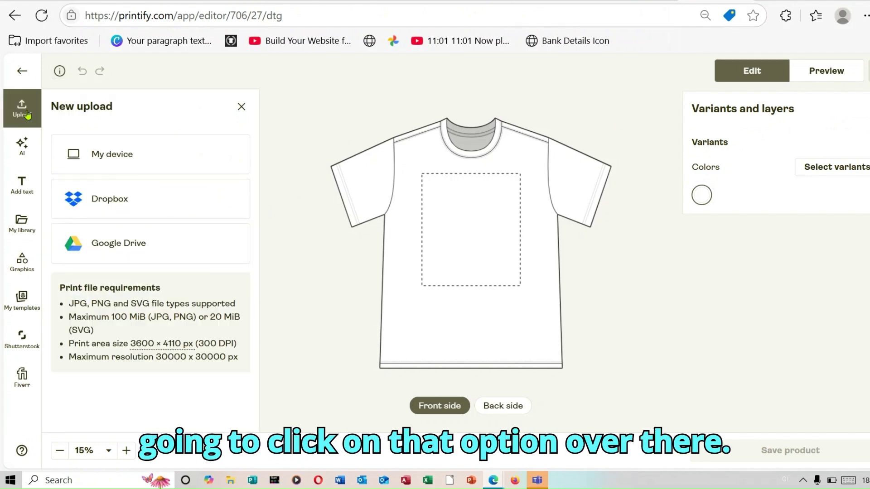
pyautogui.click(125, 155)
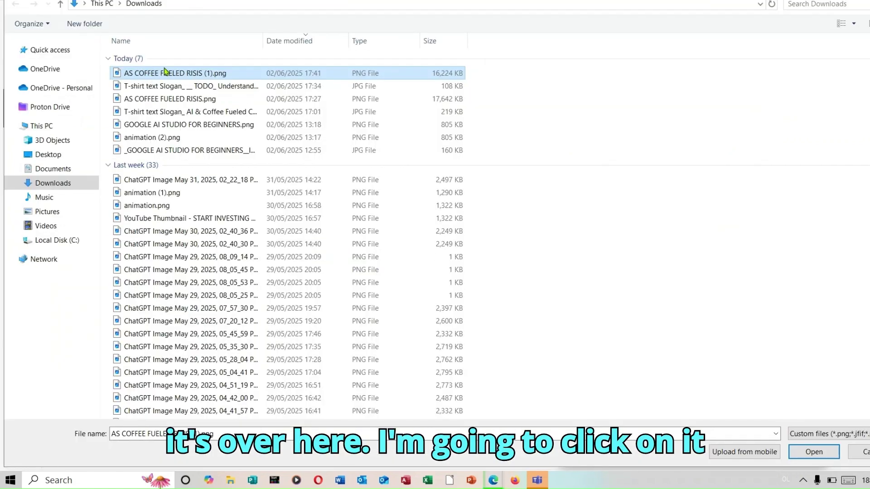
pyautogui.doubleClick(164, 73)
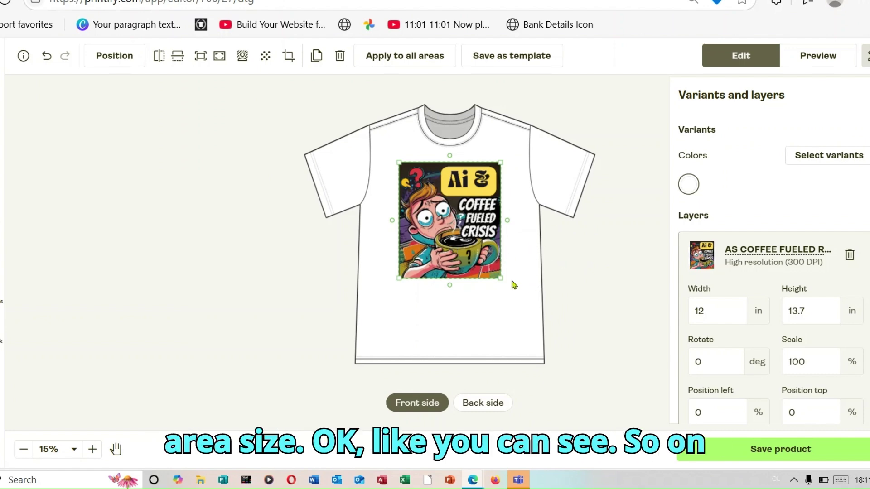
# - Look through the T-shirt's colour variants, deselect White and select Black
pyautogui.click(835, 161)
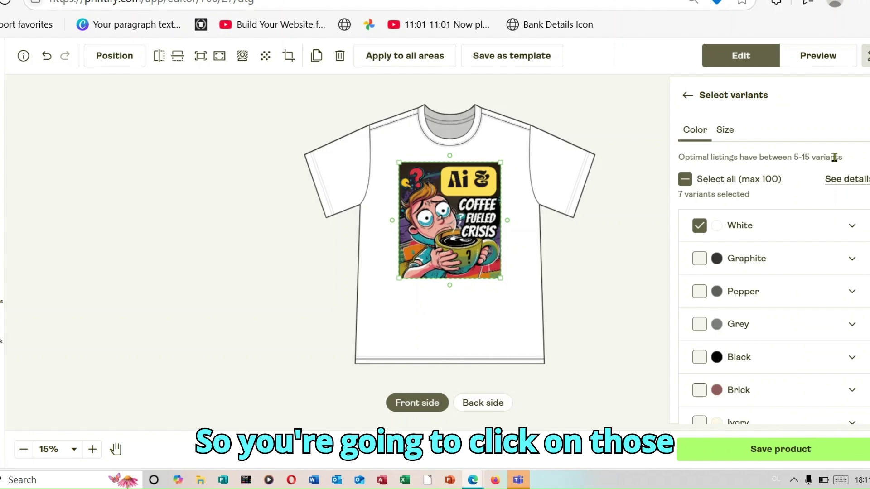
pyautogui.scroll(-5, 774, 269)
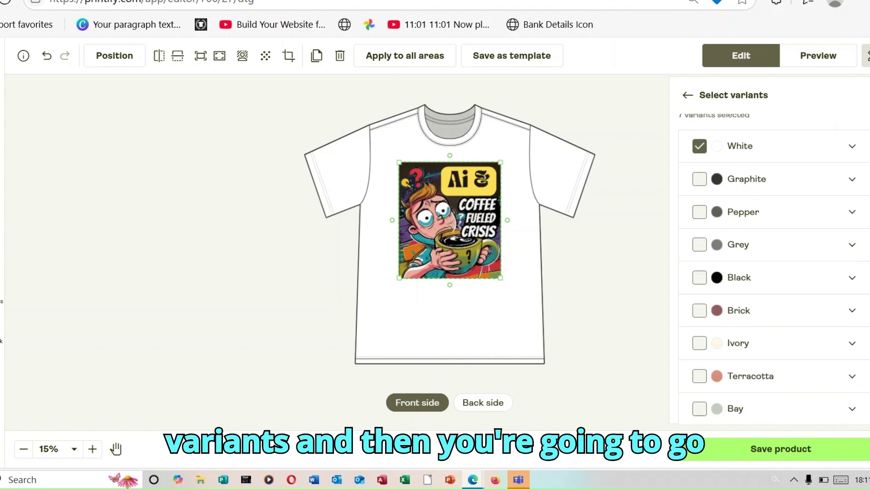
pyautogui.scroll(-5, 774, 269)
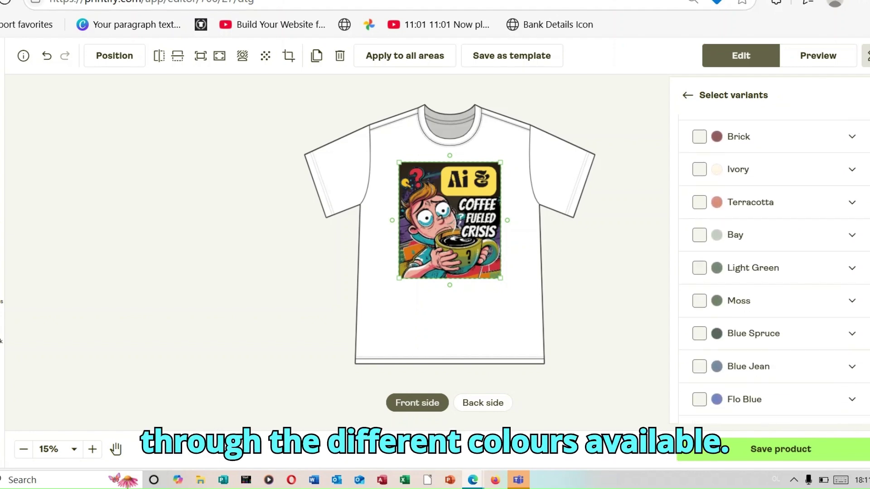
pyautogui.scroll(10, 773, 269)
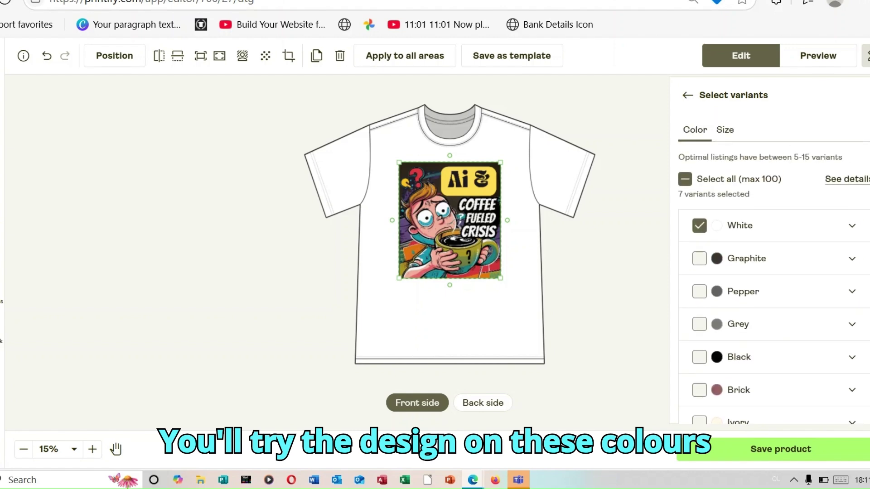
pyautogui.scroll(-2, 779, 248)
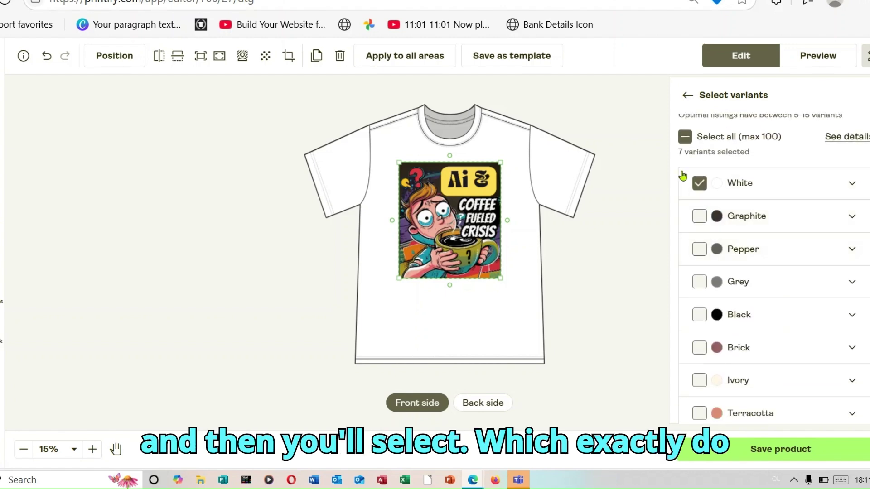
pyautogui.click(696, 183)
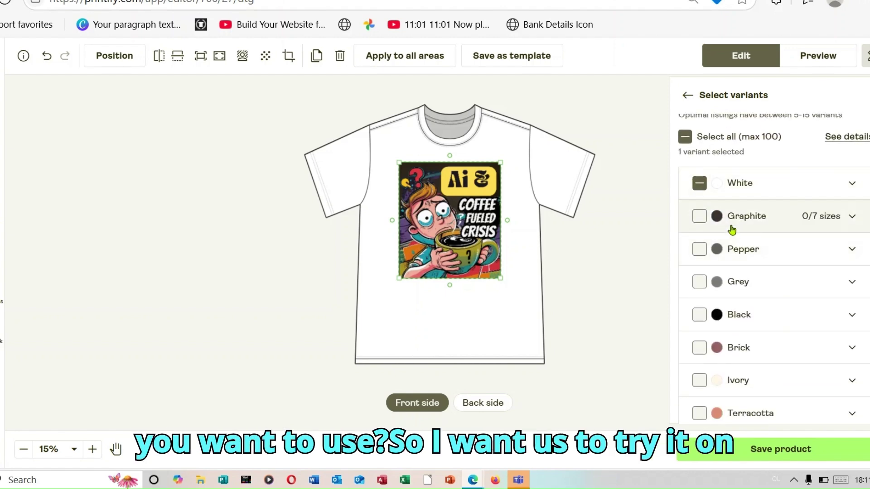
pyautogui.click(700, 316)
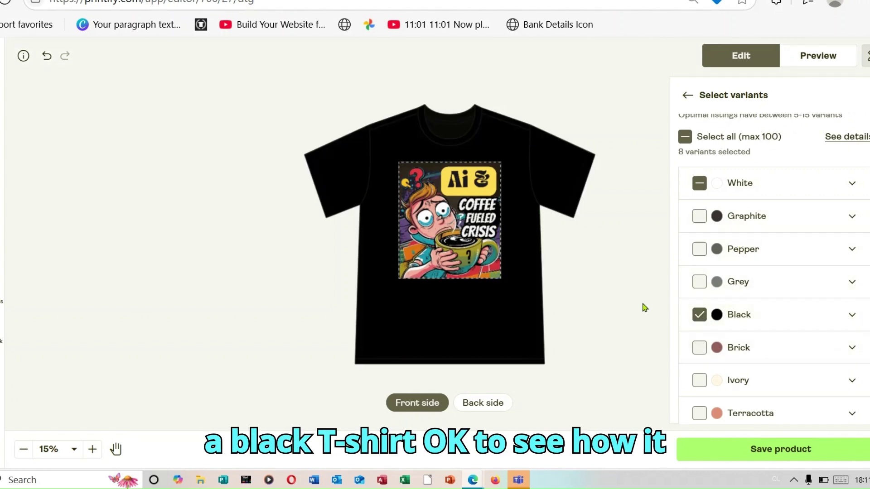
# - Preview the Folded, Person 1, Person 2, Person 3 Front and Person 3 Left Sleeve mockups, and download the Left Sleeve mockup
pyautogui.click(820, 61)
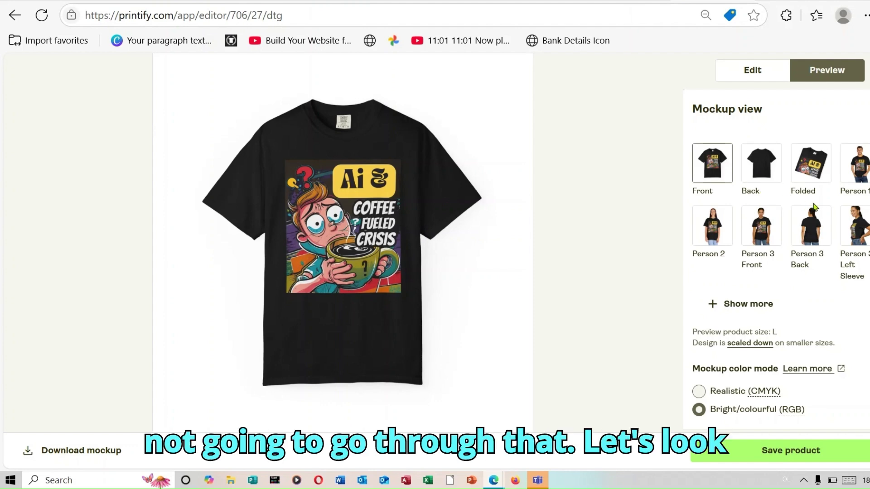
pyautogui.click(811, 176)
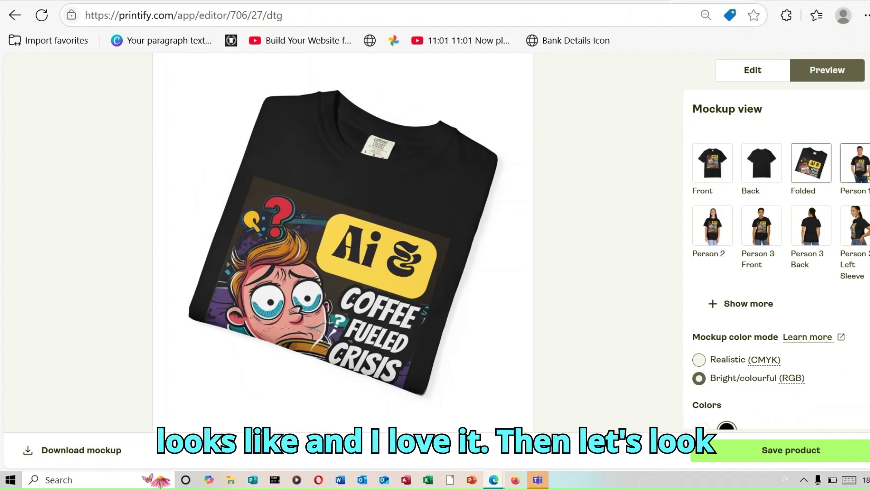
pyautogui.click(863, 175)
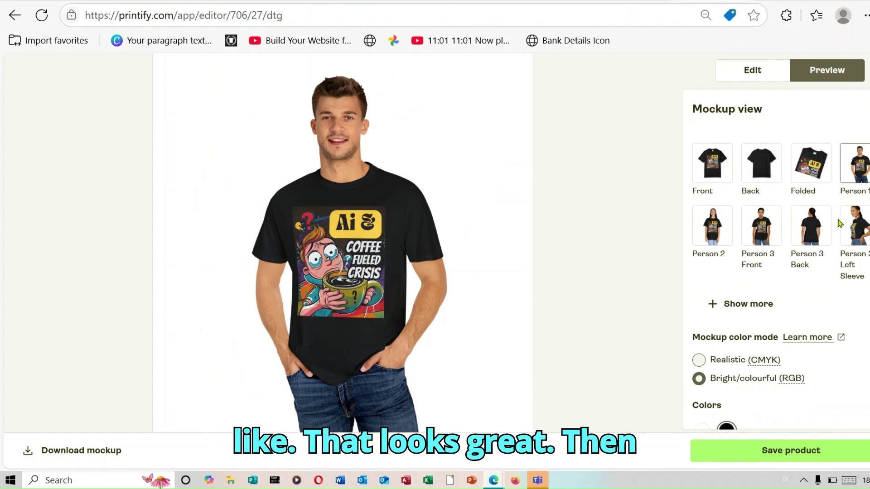
pyautogui.click(723, 226)
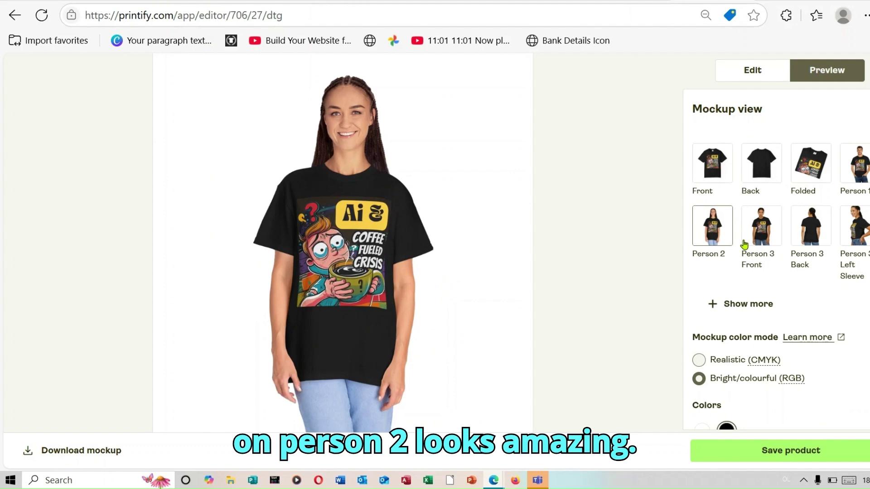
pyautogui.click(763, 240)
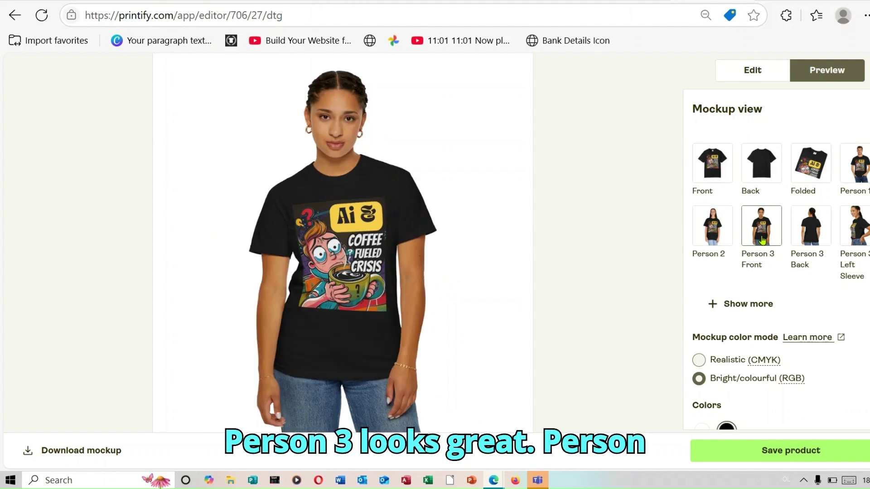
pyautogui.click(849, 235)
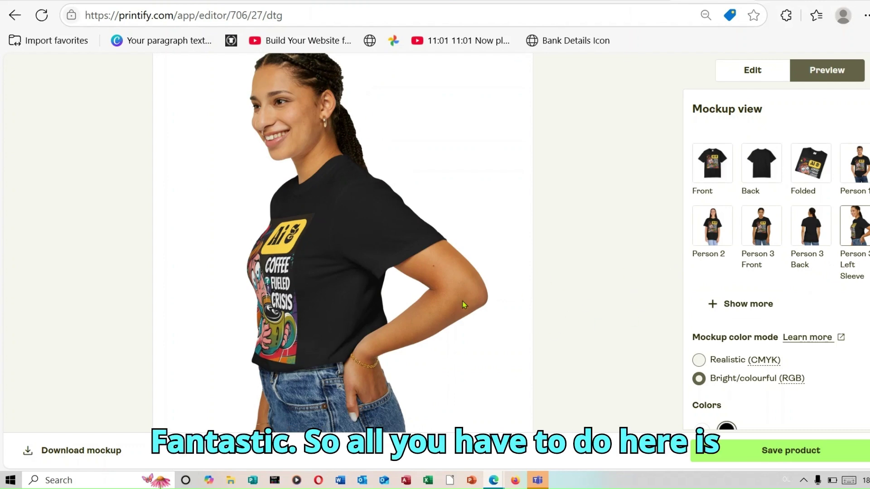
pyautogui.click(87, 450)
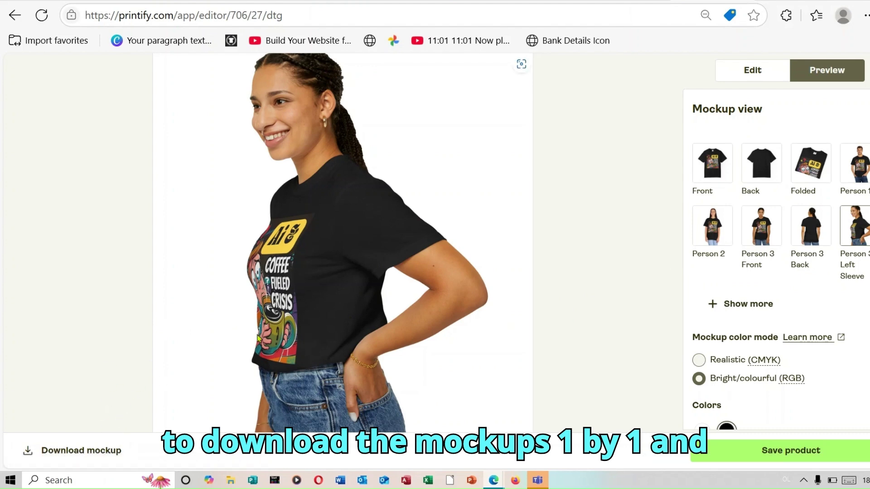